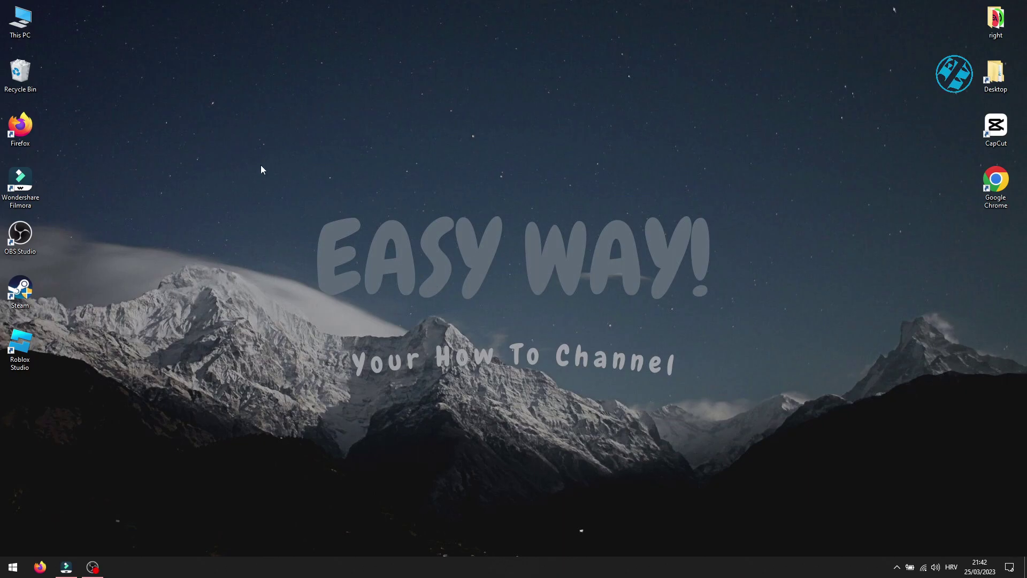
Step: Bring up the power-user quick-access menu and dismiss it without restarting
drag(249, 162, 808, 425)
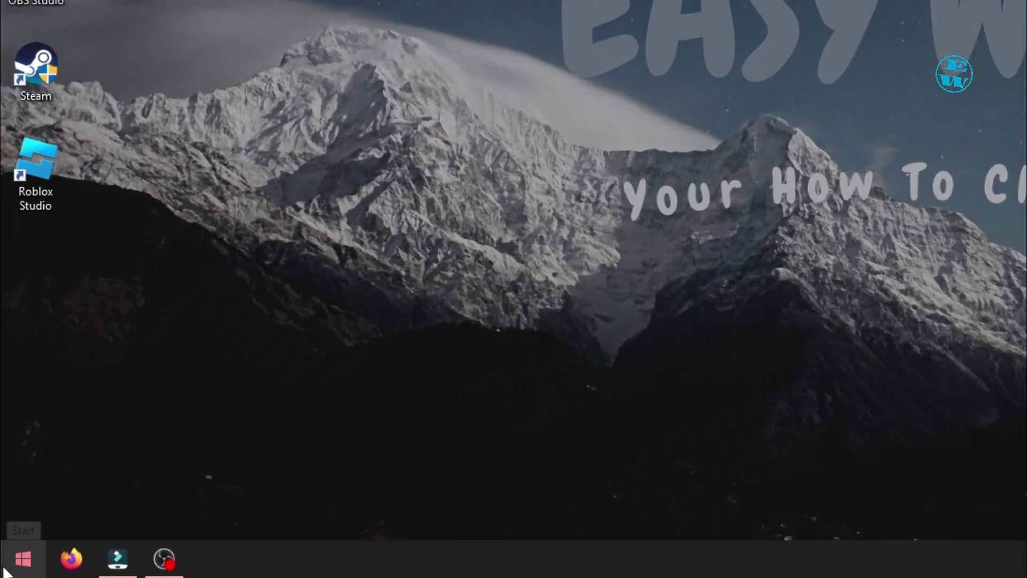
right_click(13, 566)
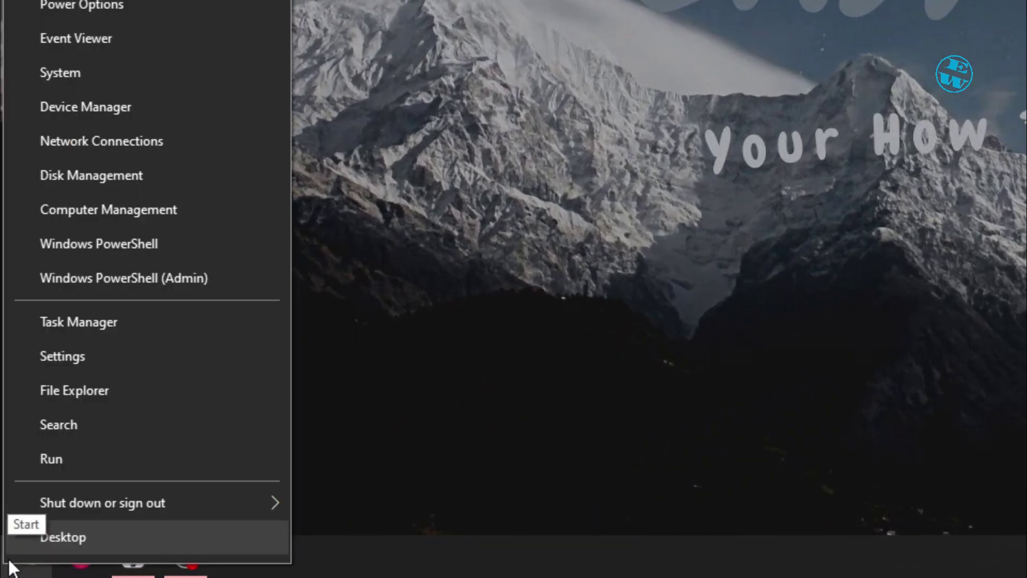
mouse_move(208, 500)
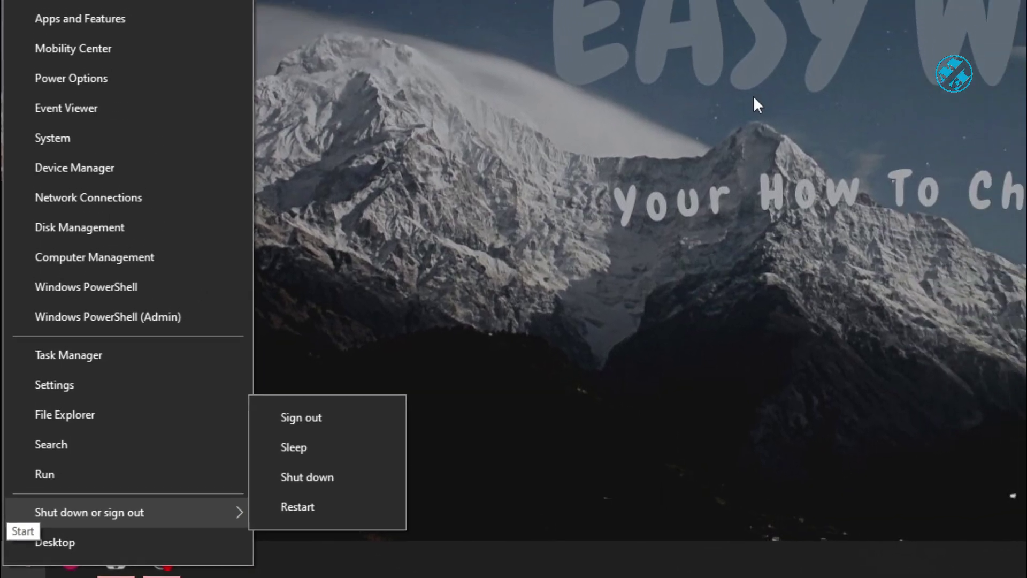
click(869, 27)
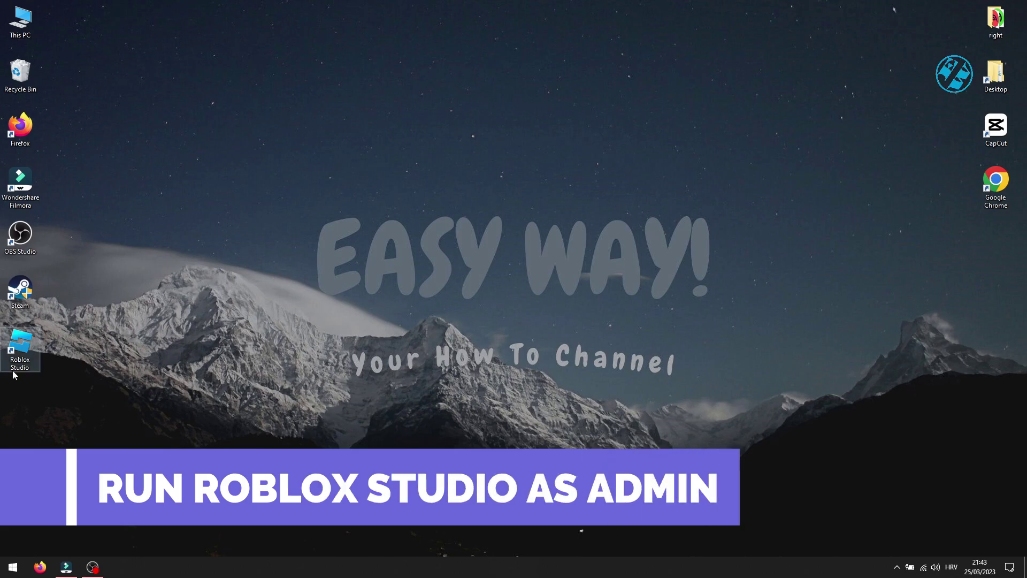
Step: Open Roblox Studio's file location and the Properties of RobloxStudioLauncherBeta
right_click(16, 336)
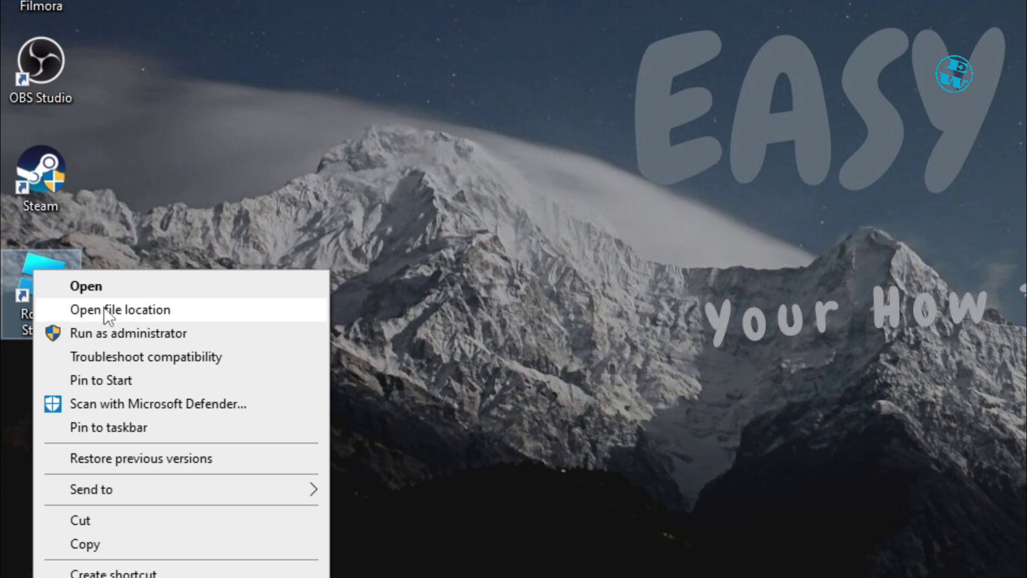
click(124, 309)
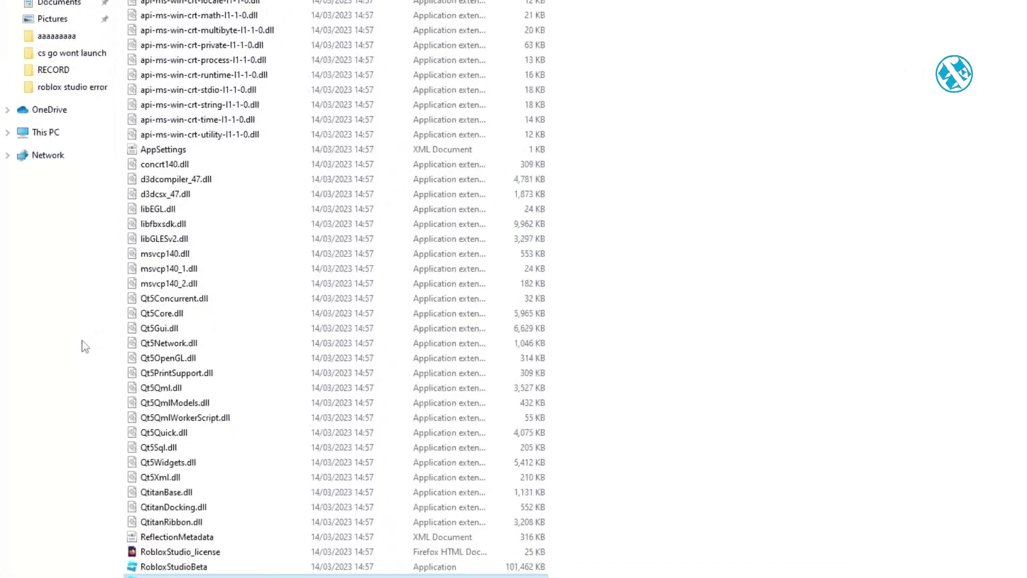
scroll(267, 291, down, 3)
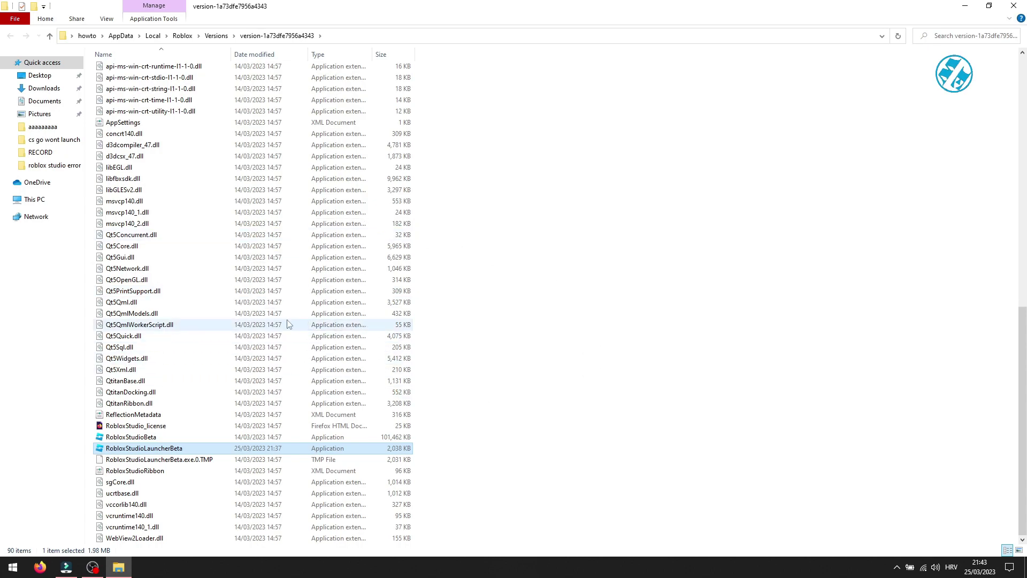
right_click(148, 450)
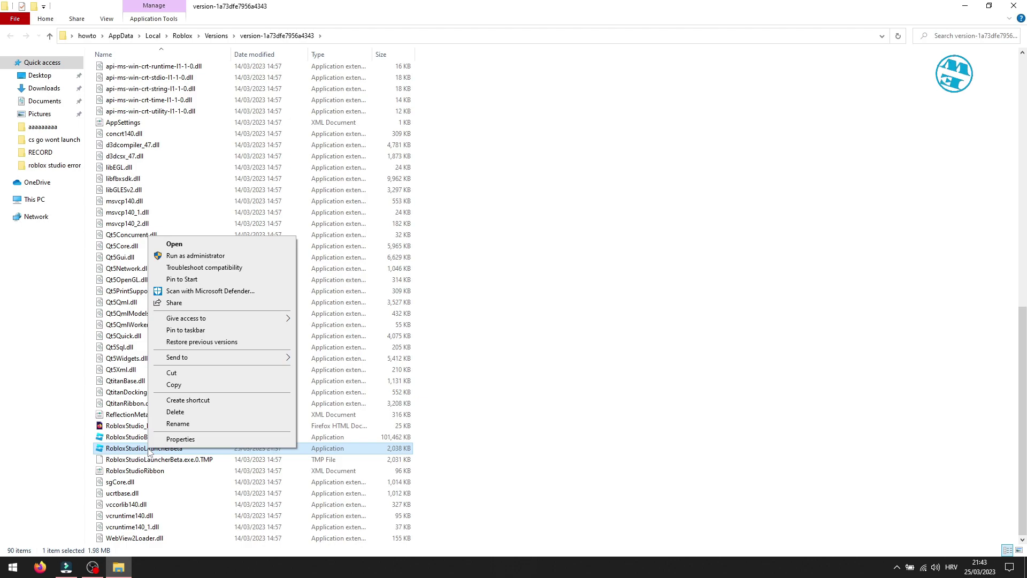
click(178, 442)
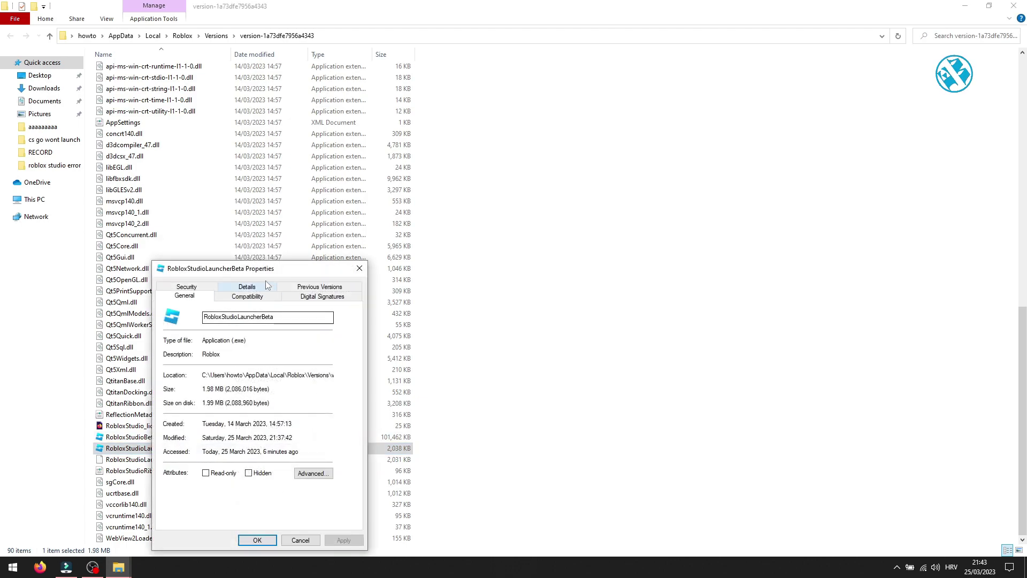
Step: On the Compatibility tab, enable Run this program as an administrator and apply it
drag(235, 212, 495, 168)
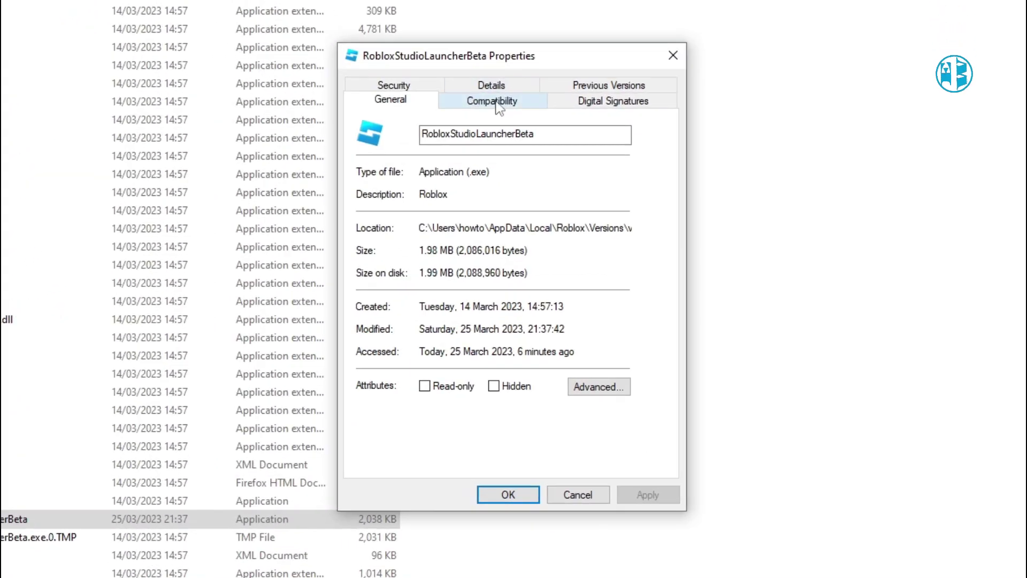
click(473, 176)
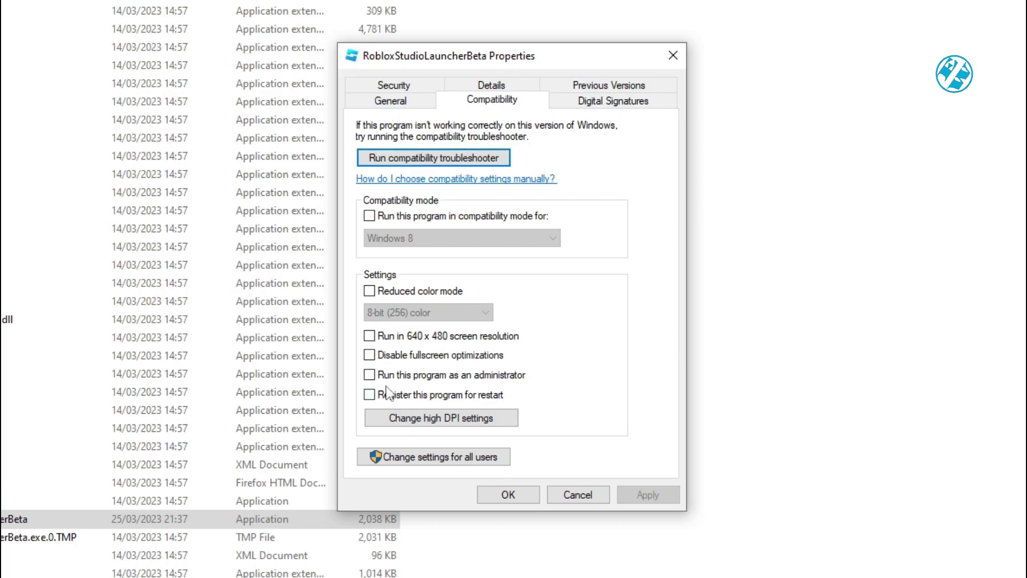
click(369, 374)
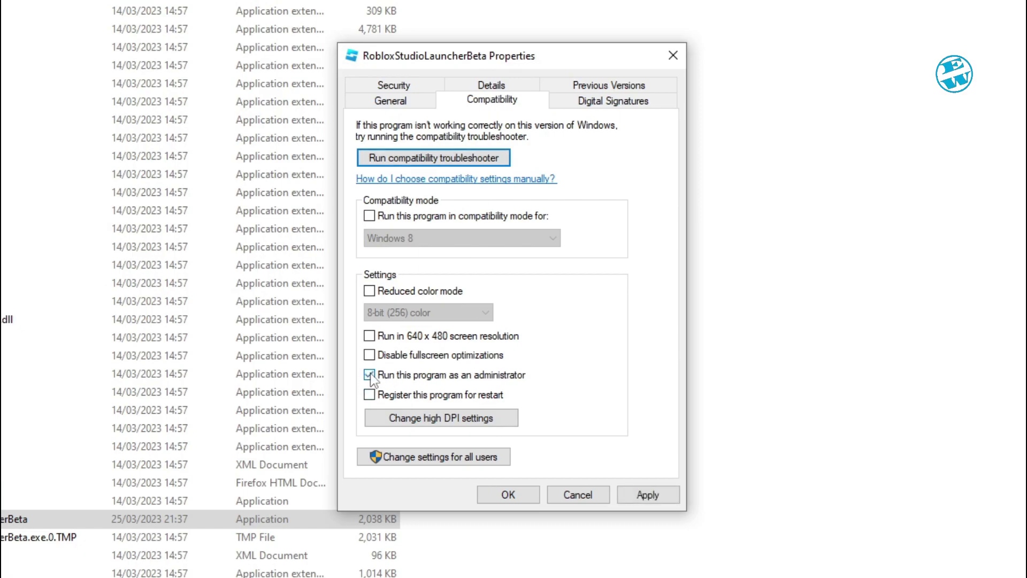
click(646, 490)
click(522, 487)
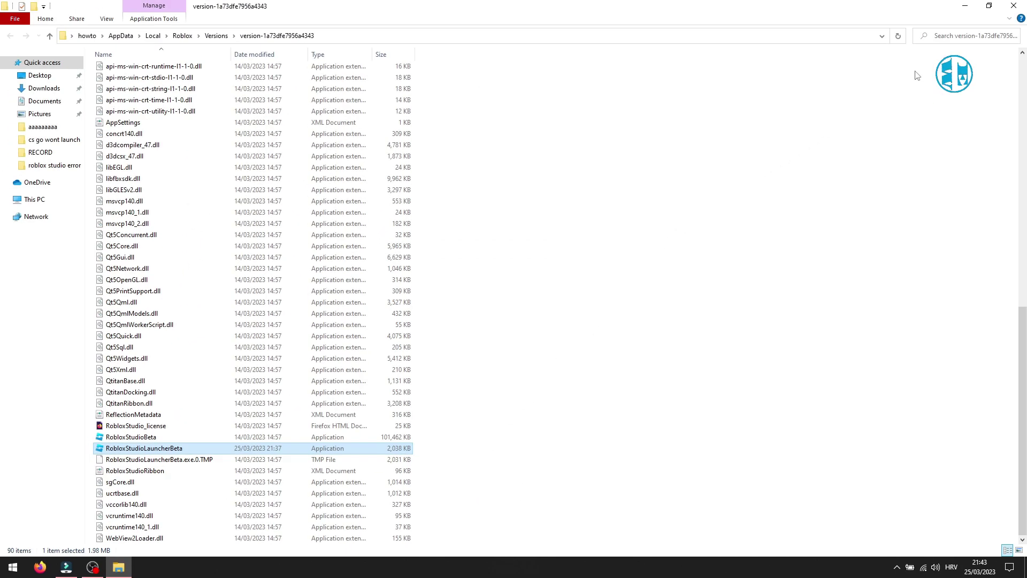
click(1014, 6)
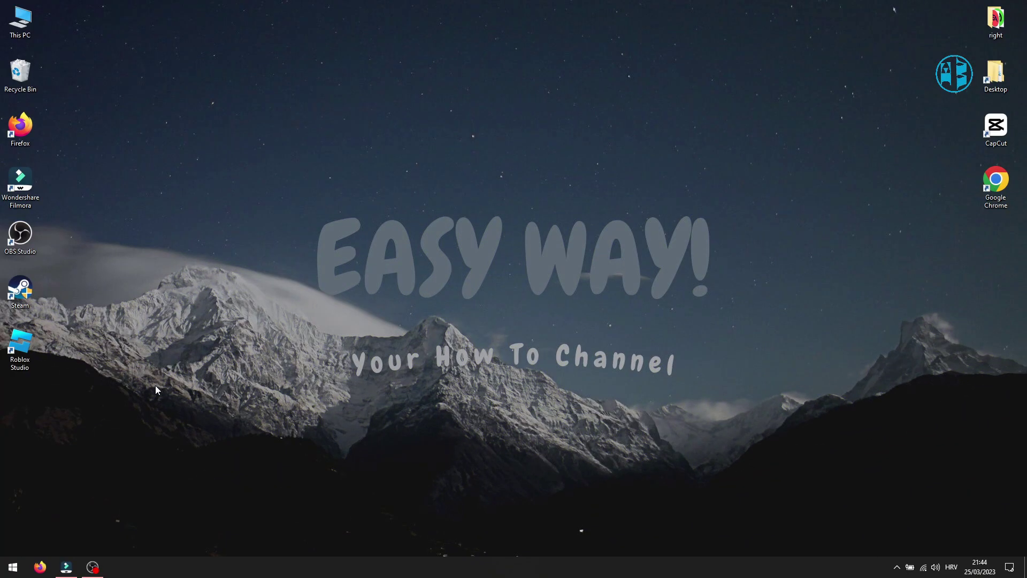
right_click(24, 339)
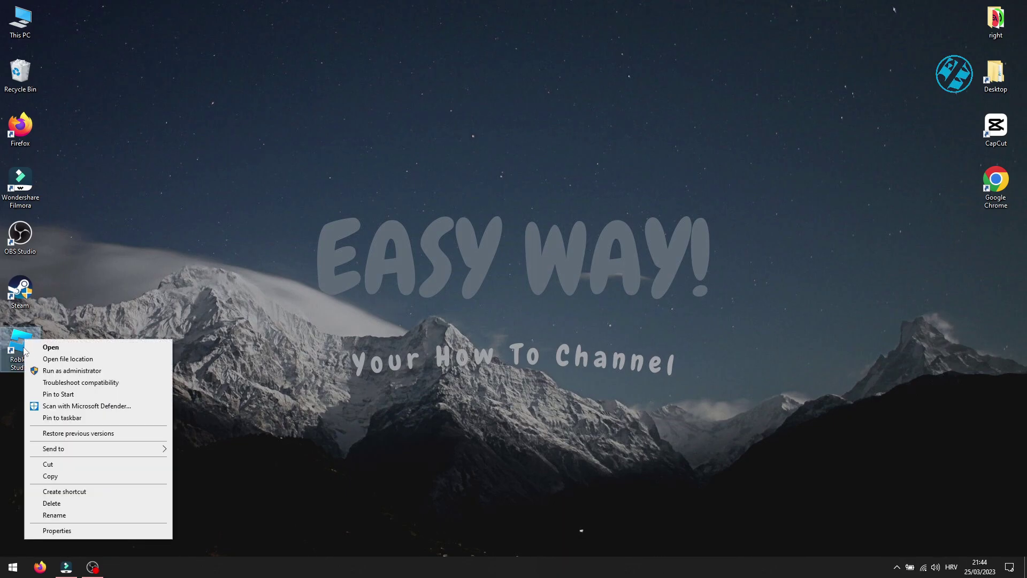
click(76, 358)
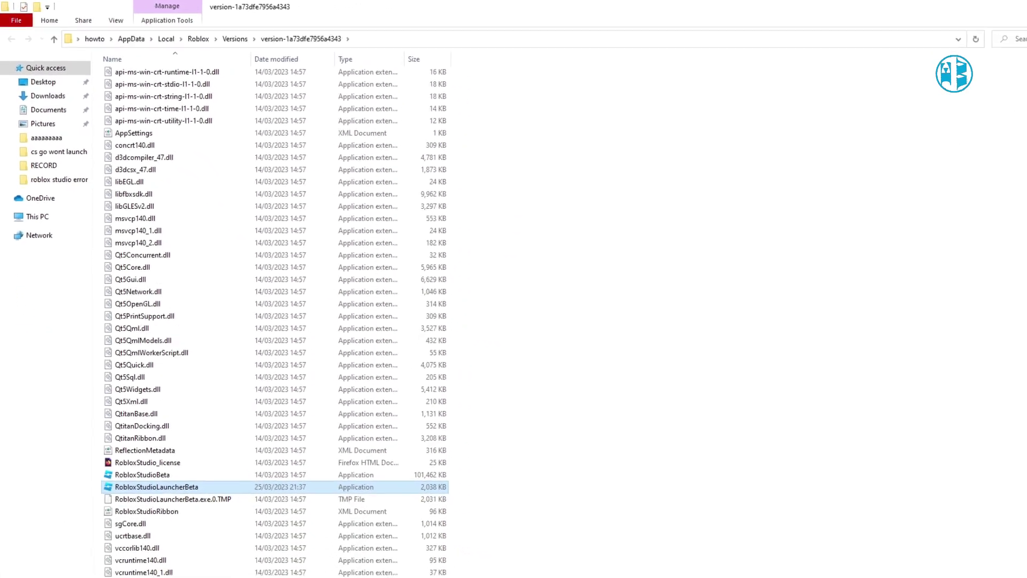
Step: Close the version folder and open %localappdata% through the Run dialog
click(1015, 6)
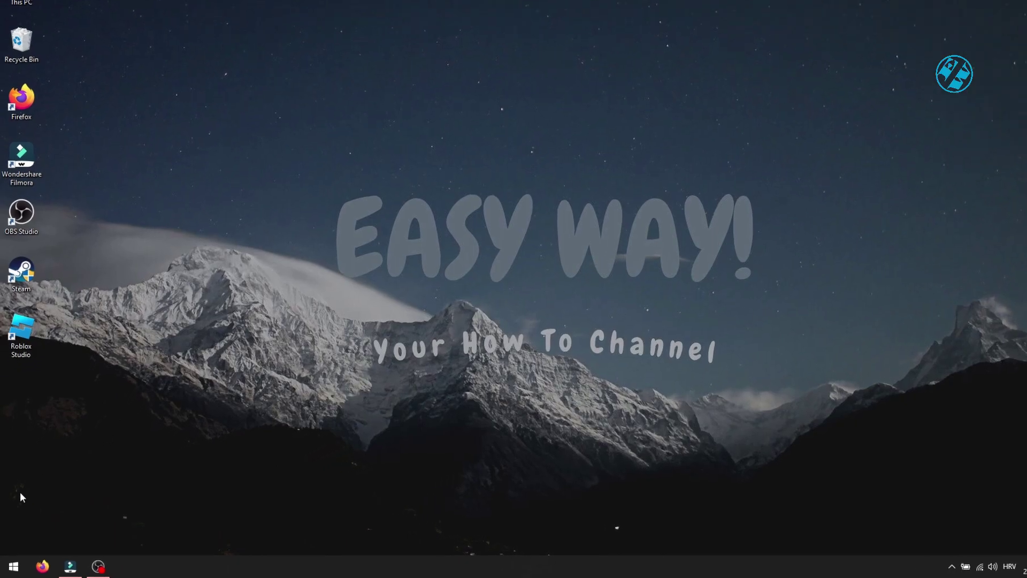
right_click(5, 573)
click(8, 508)
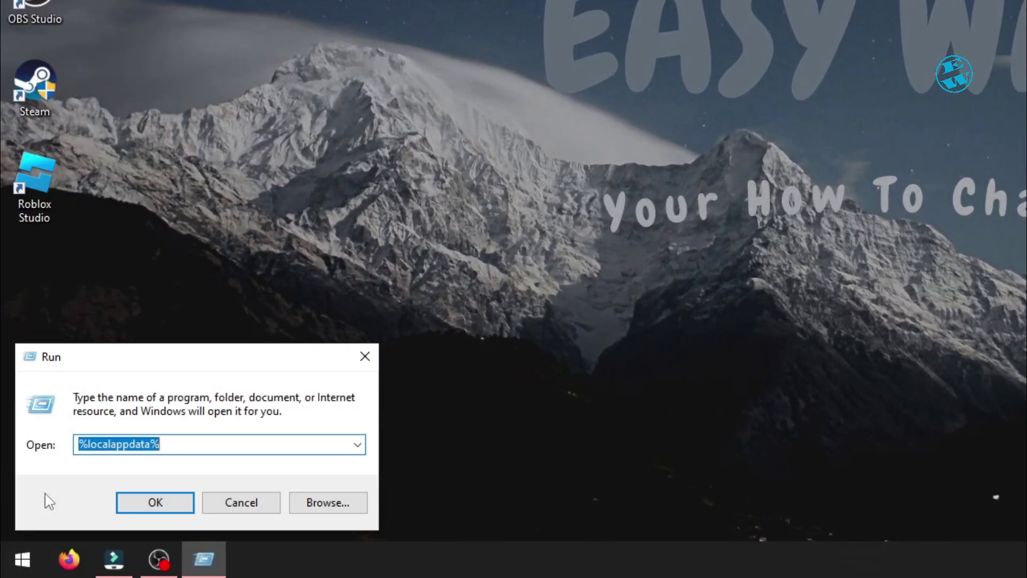
click(193, 446)
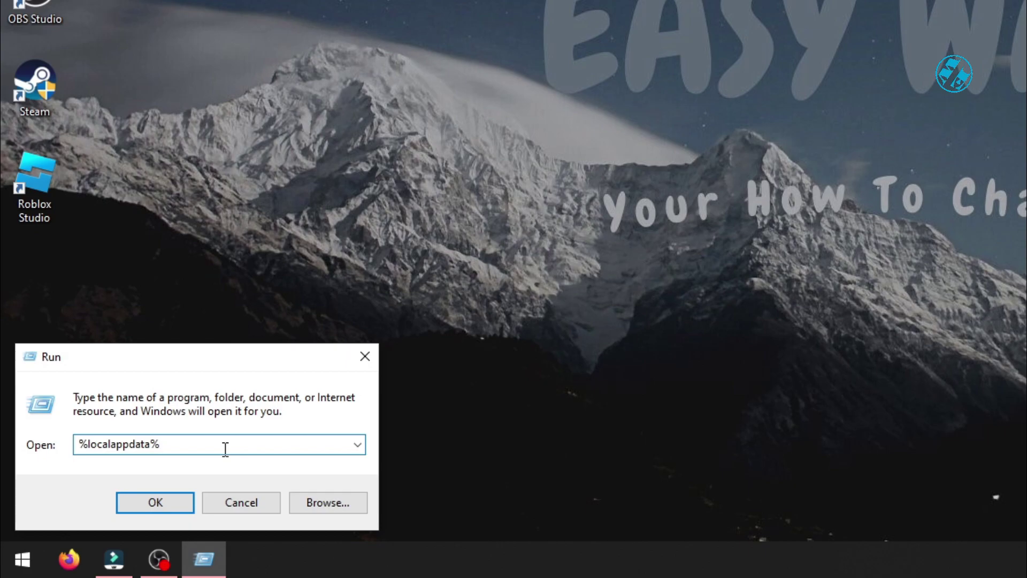
key(Return)
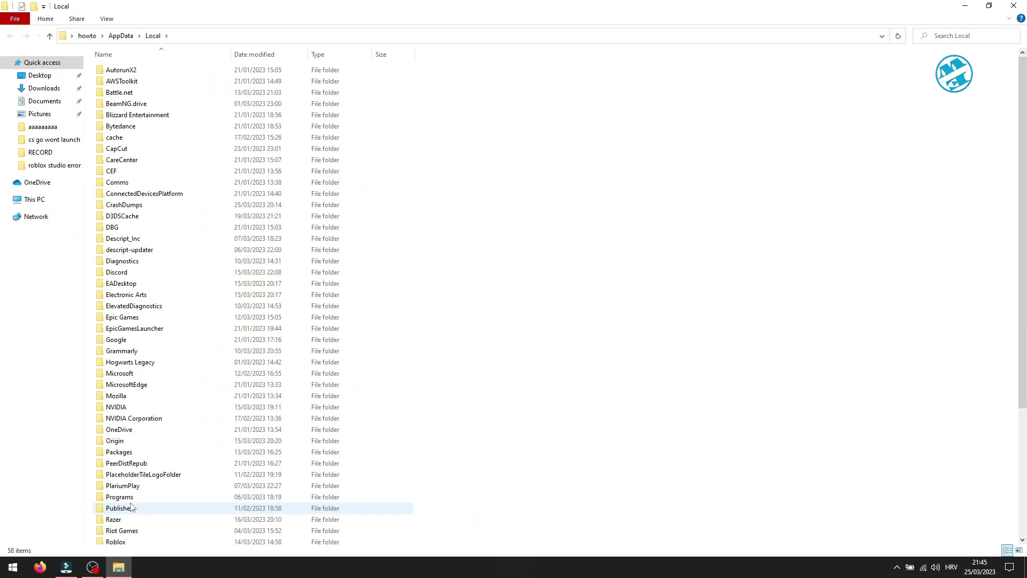
Step: Open the Roblox folder and create a folder named 'New folder' in it
scroll(131, 507, down, 5)
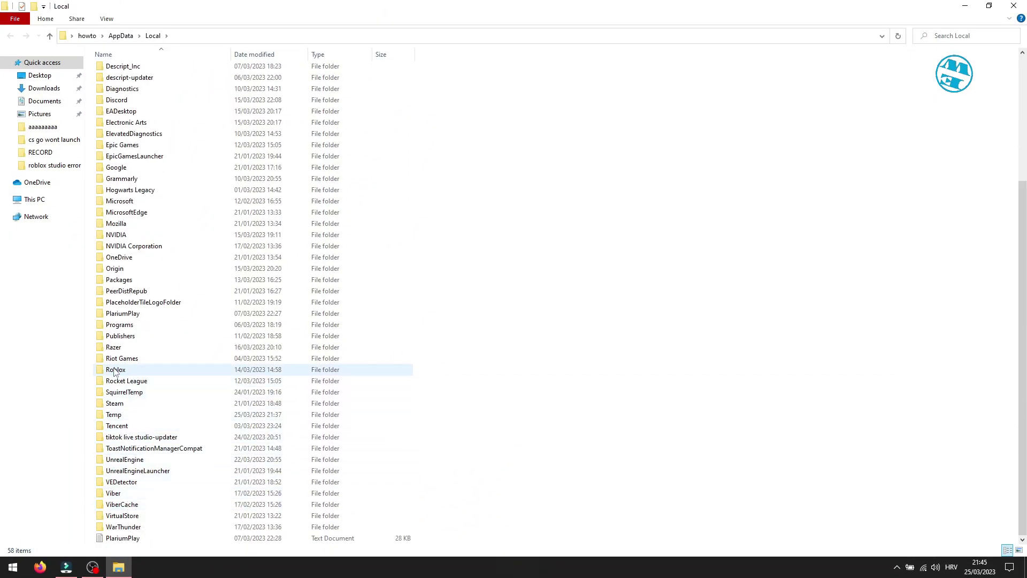
double_click(115, 370)
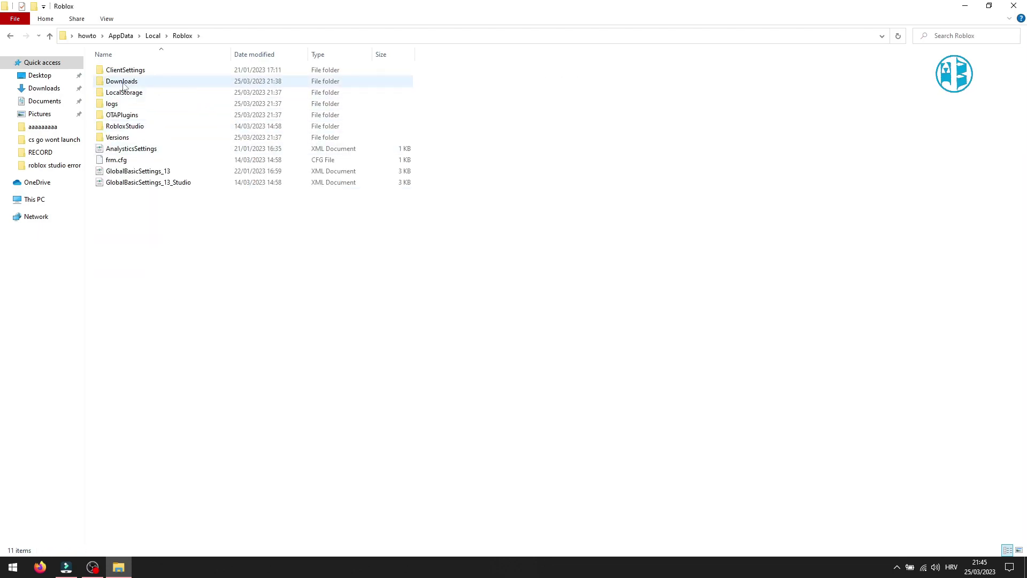
right_click(179, 239)
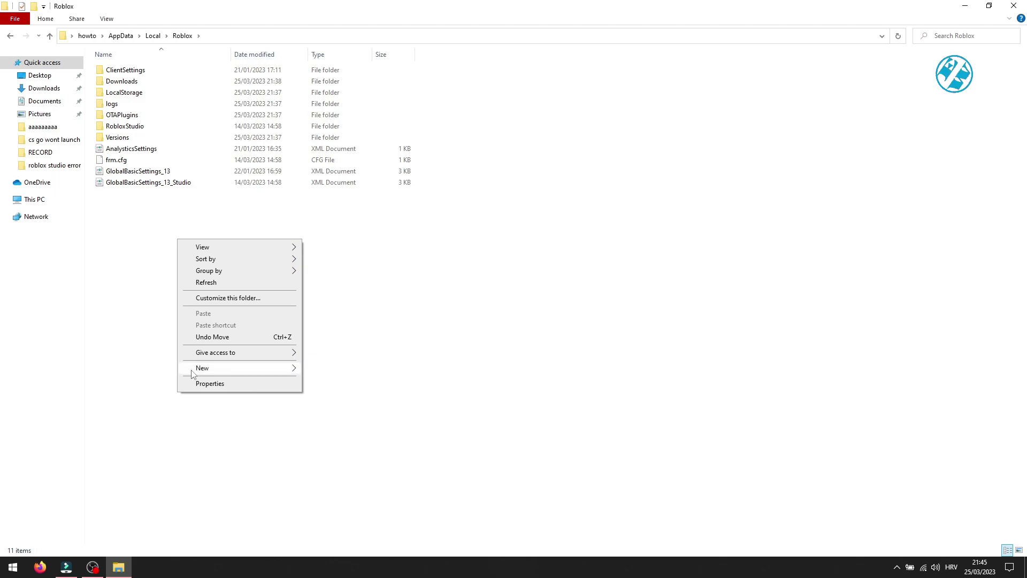
mouse_move(235, 372)
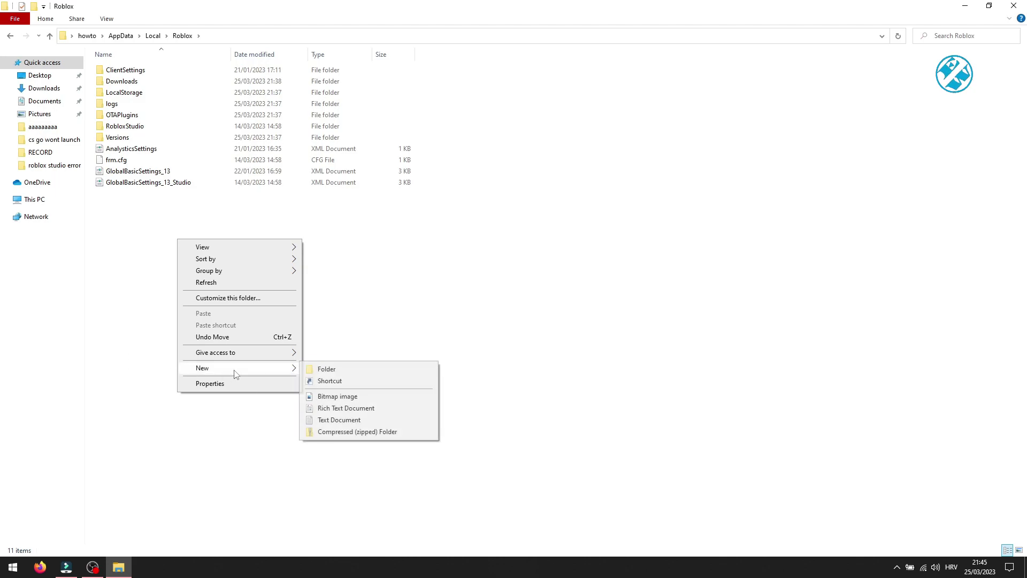
click(333, 373)
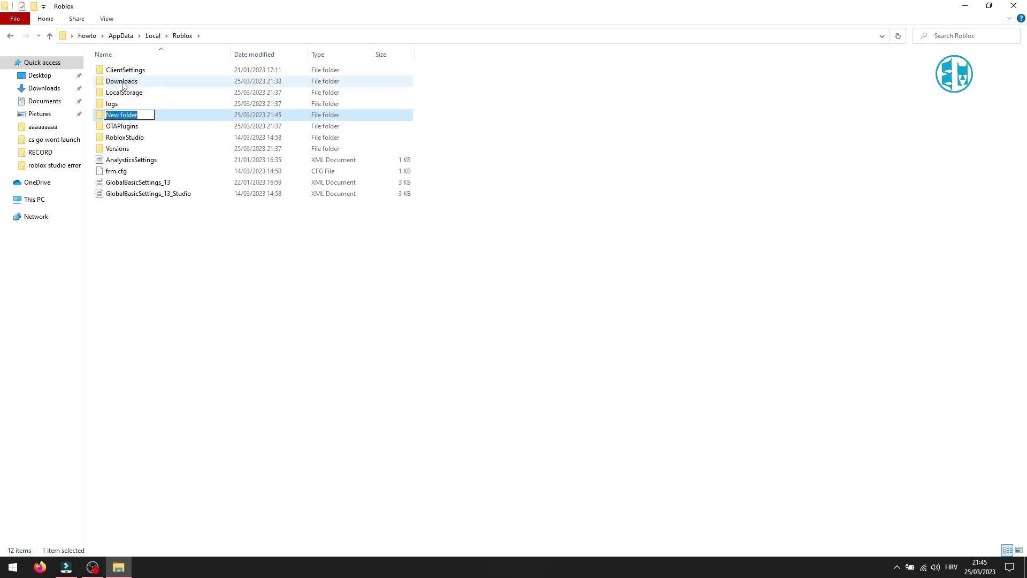
click(228, 318)
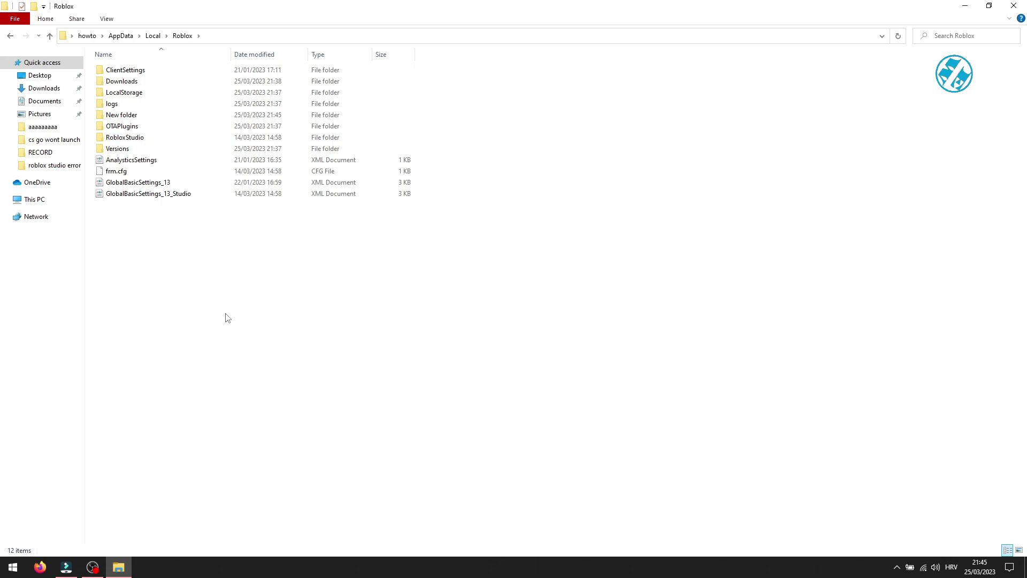
Step: Open C:\ProgramData from the Run dialog's recent paths, then close it
click(1015, 6)
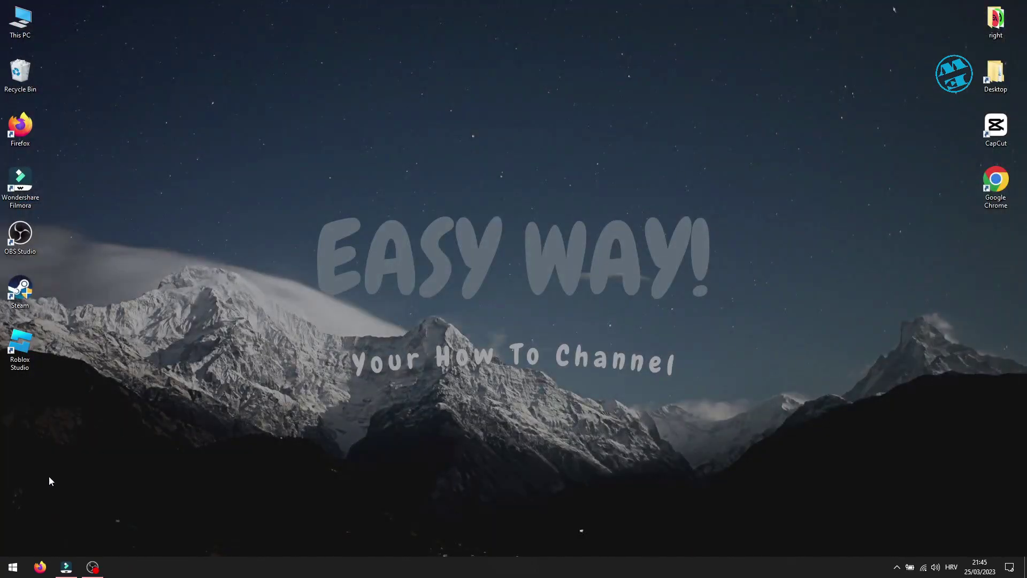
right_click(13, 567)
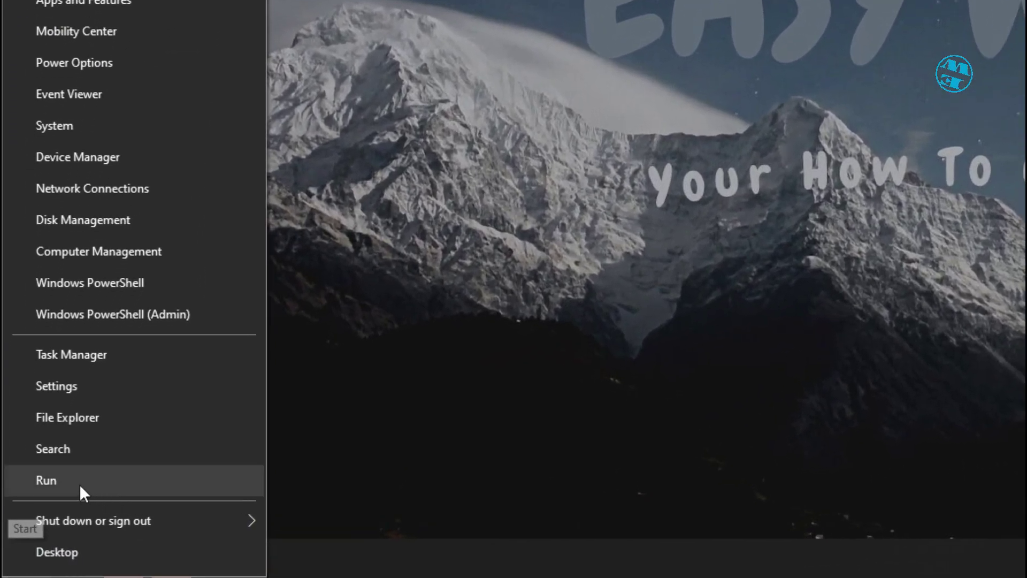
click(54, 483)
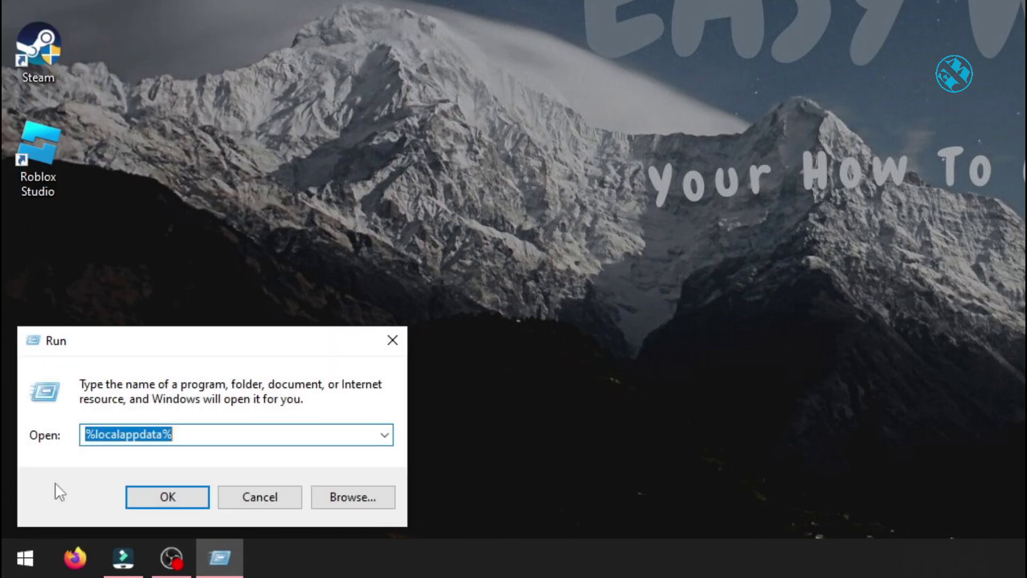
click(384, 436)
click(143, 313)
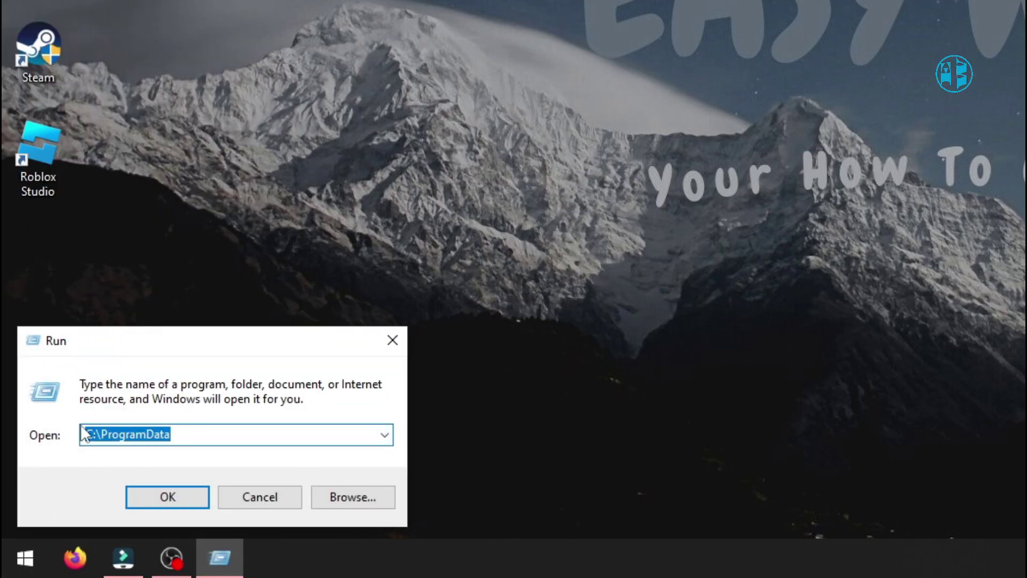
click(203, 436)
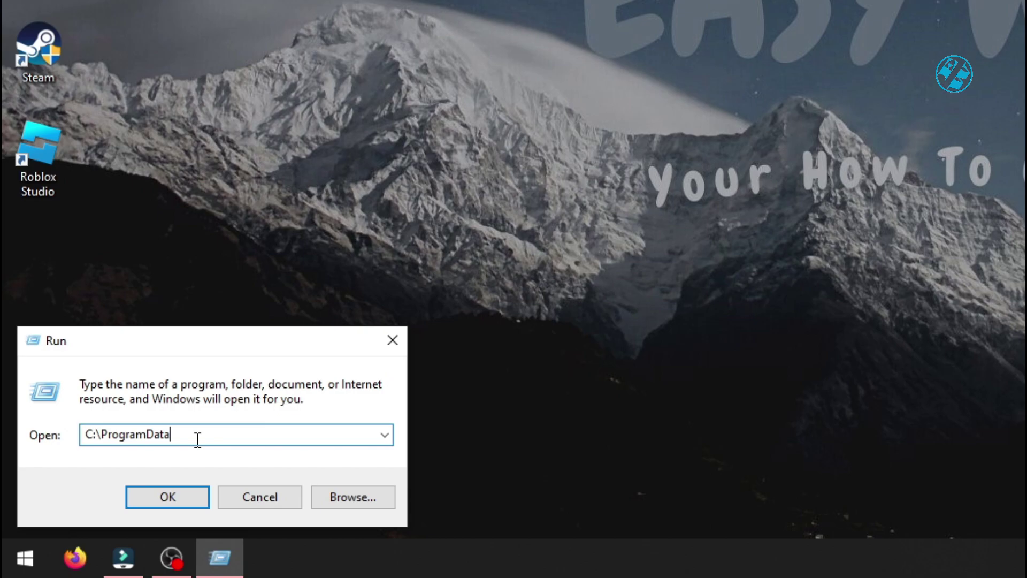
key(Return)
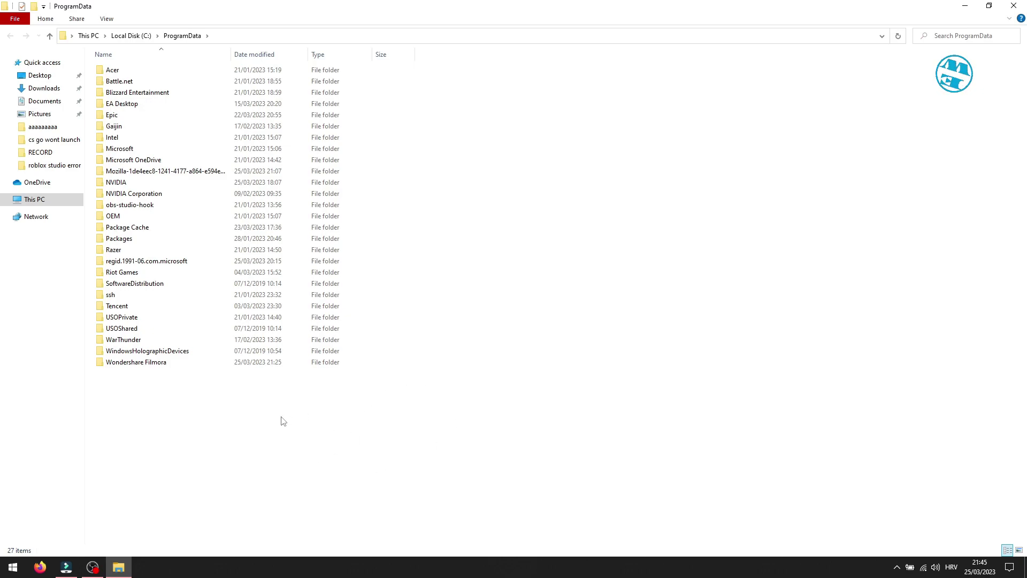
click(1014, 6)
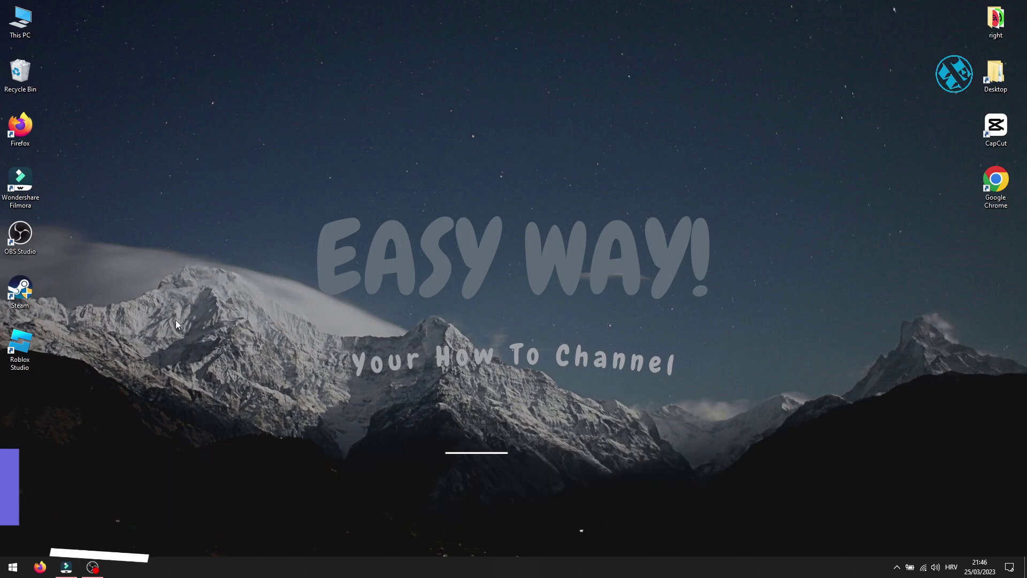
Step: Open Roblox Studio's file location and copy the version-1a73dfe7956a4343 folder path from the address bar
right_click(21, 348)
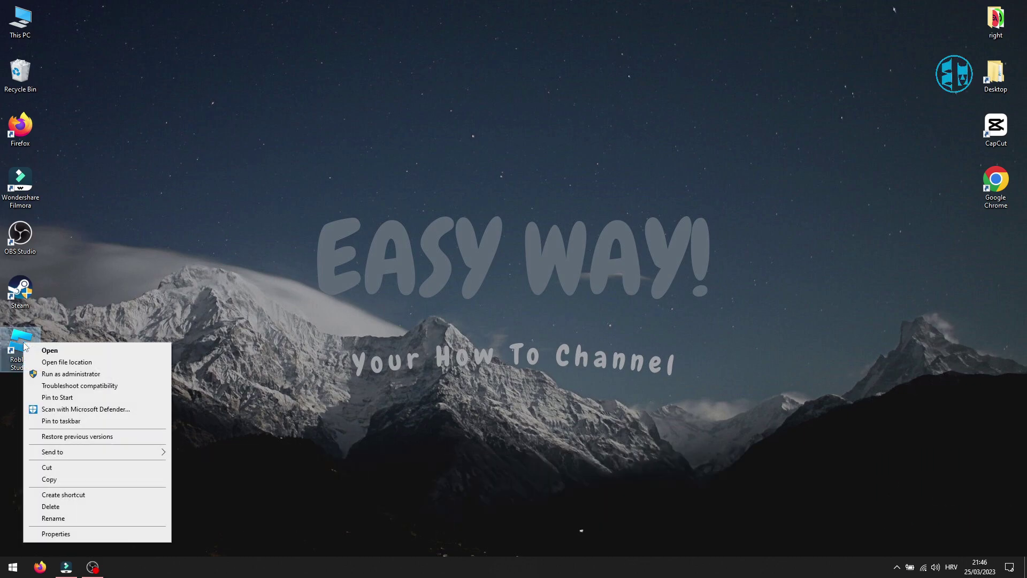
click(78, 363)
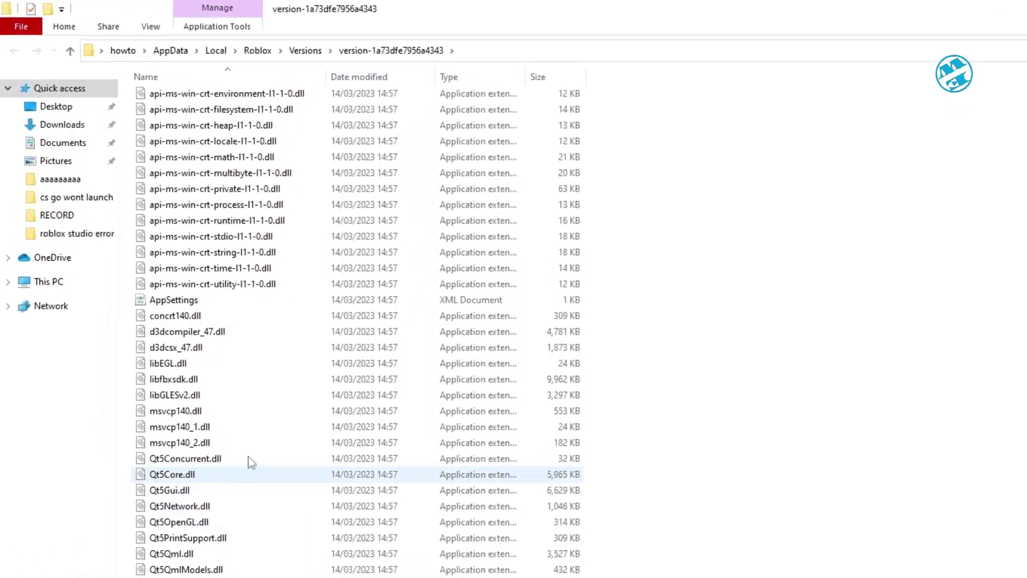
click(517, 51)
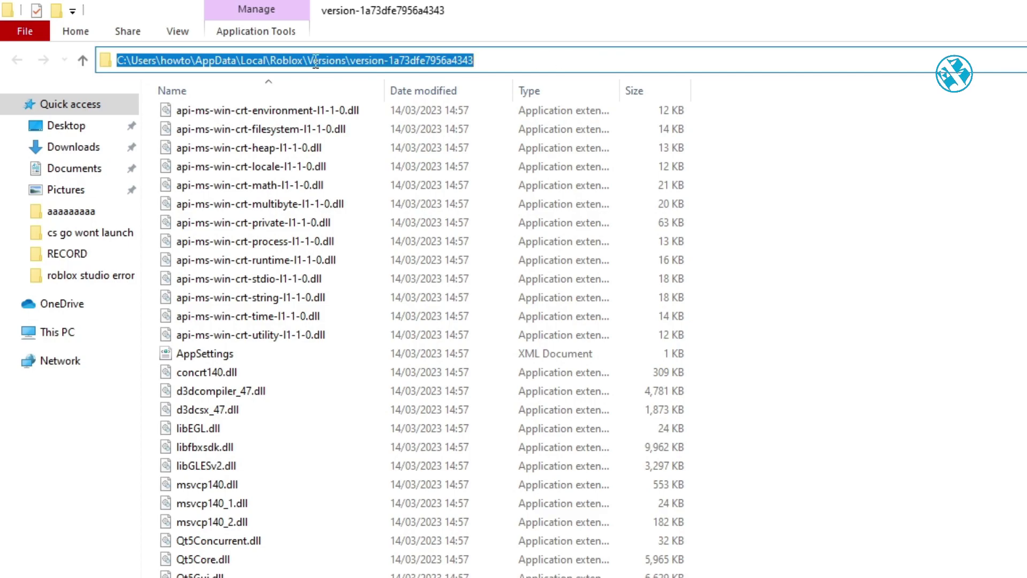
right_click(285, 60)
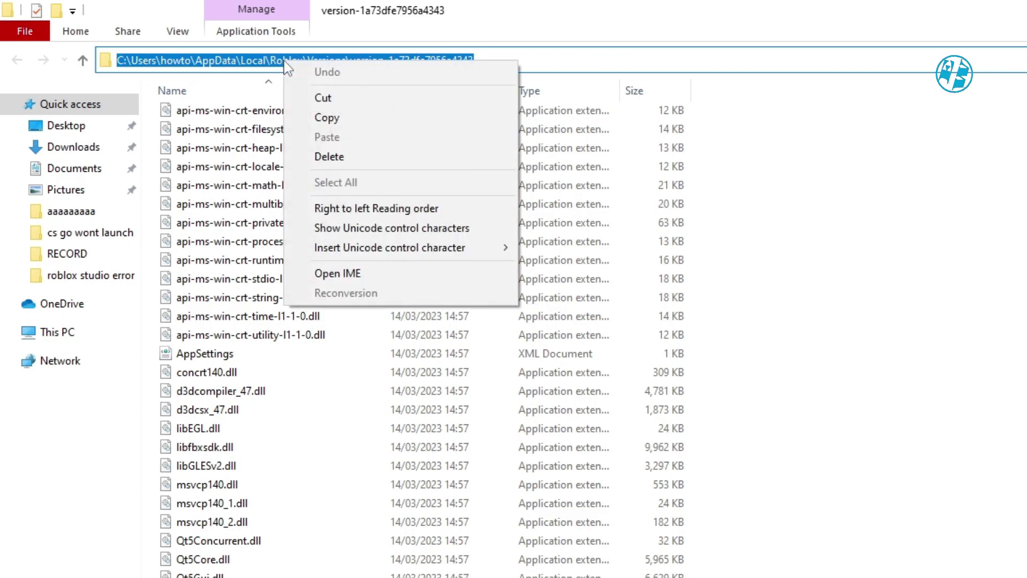
click(329, 118)
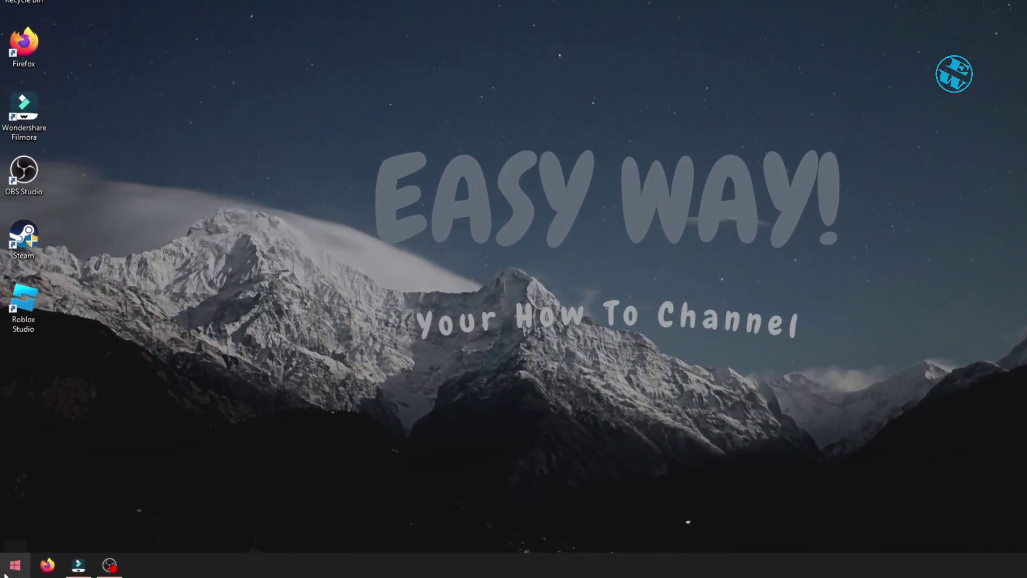
Step: Go through Settings, Update & Security and Windows Security to Firewall & network protection
click(13, 567)
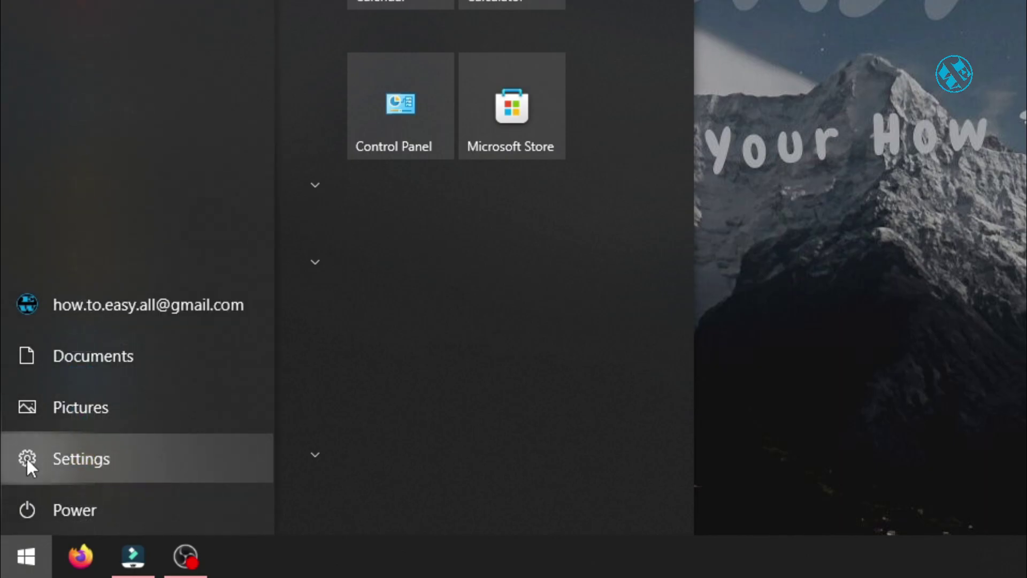
click(27, 458)
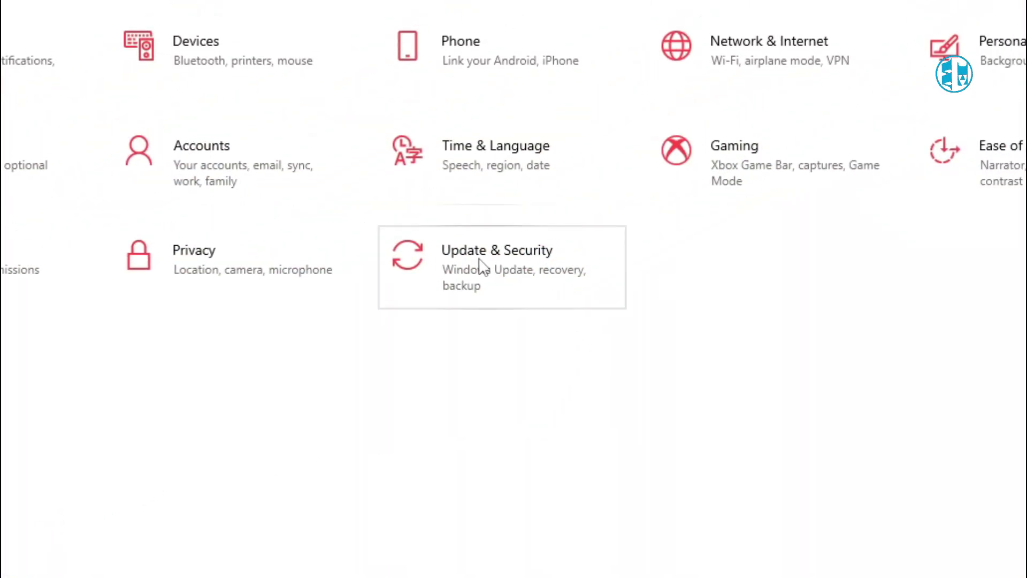
click(482, 269)
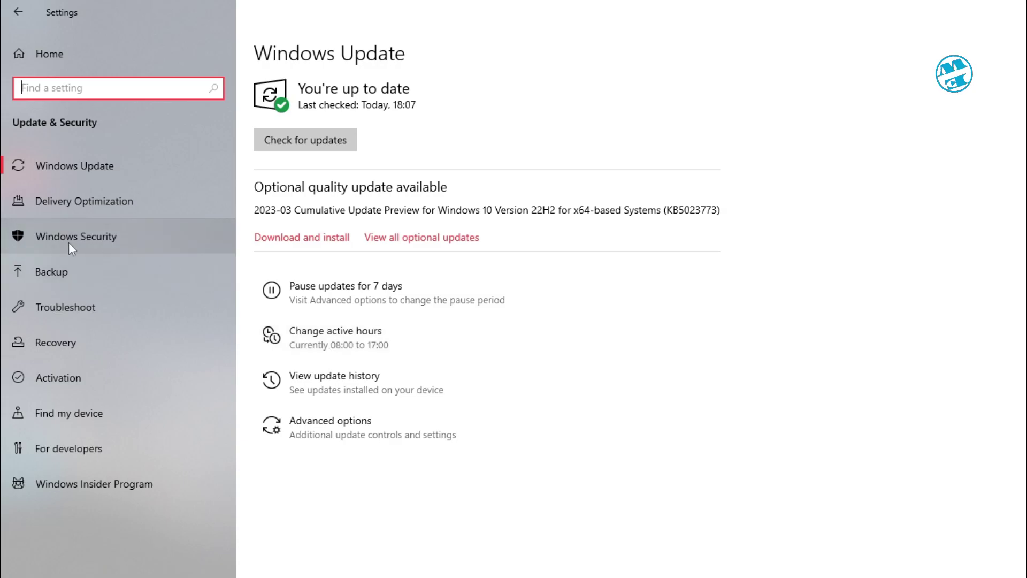
click(83, 238)
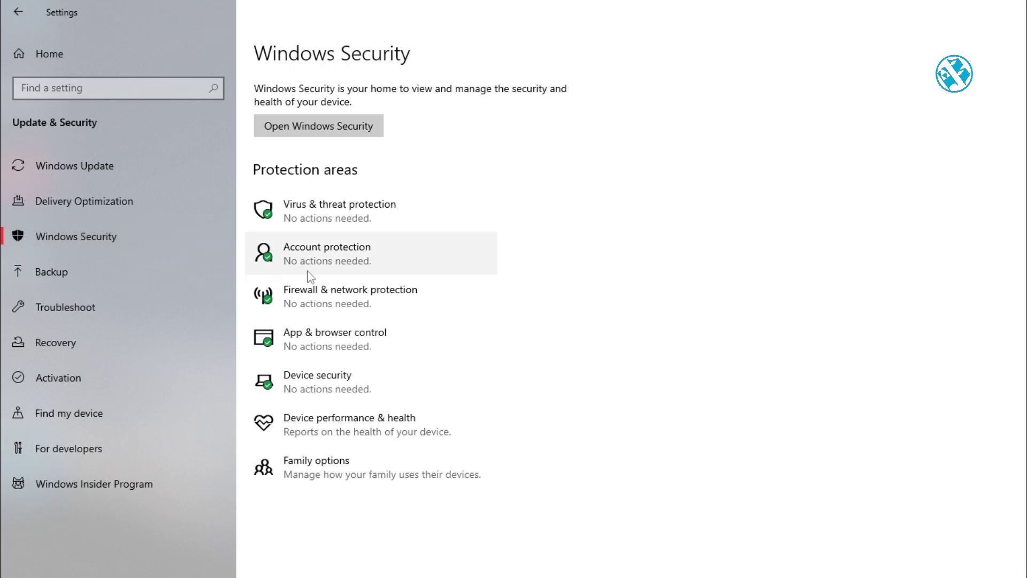
click(340, 293)
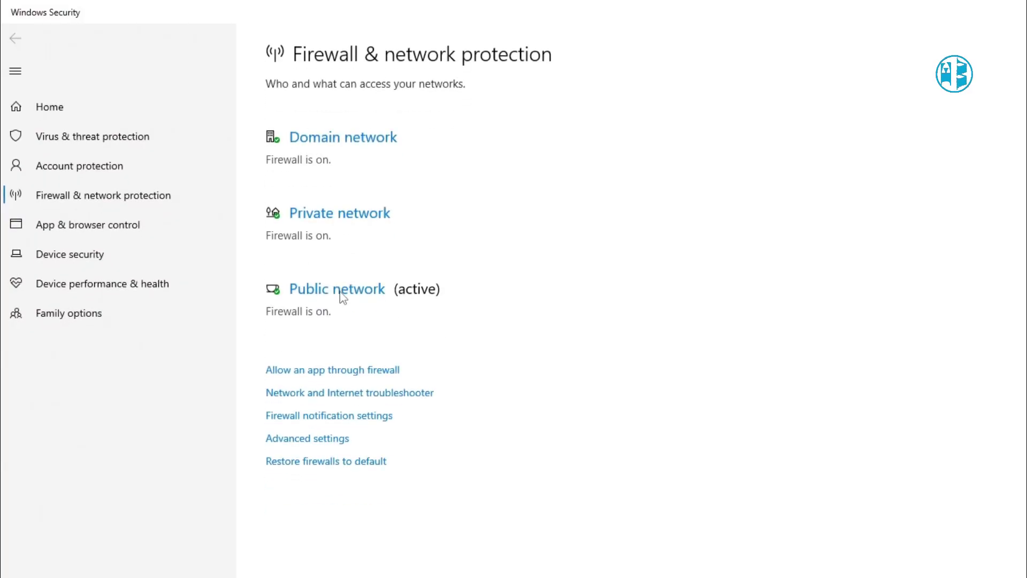
Step: Open Allow an app through firewall, unlock Change settings, and browse for another app
click(328, 368)
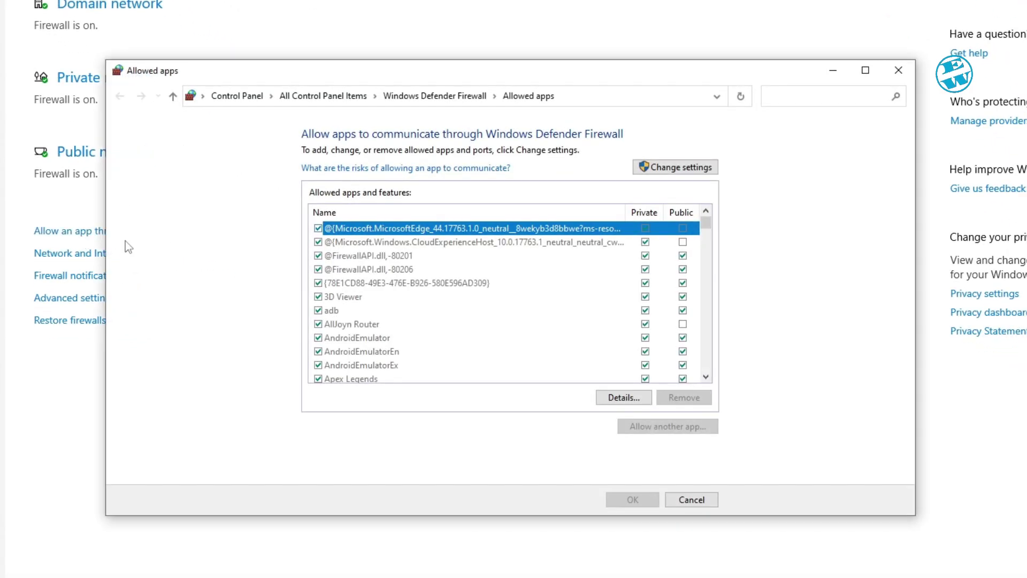
click(677, 168)
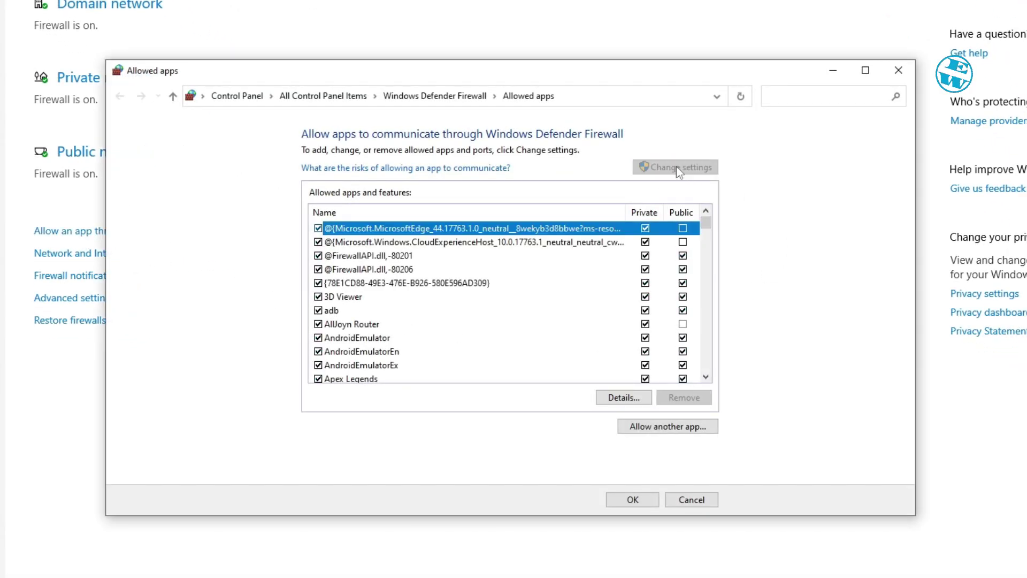
click(666, 427)
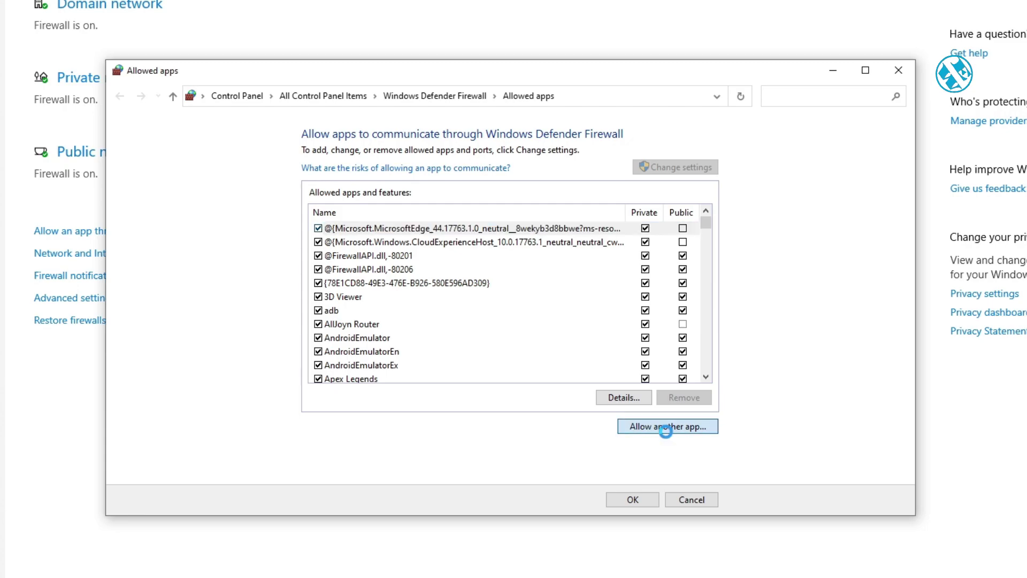
click(605, 369)
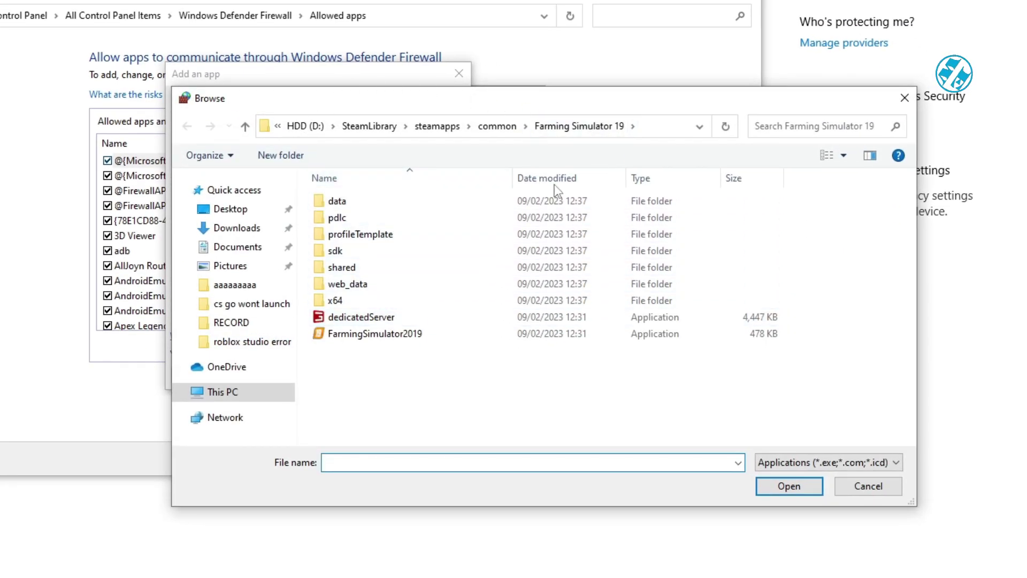
Step: Paste the copied Roblox version folder path and select RobloxStudioLauncherBeta
click(661, 123)
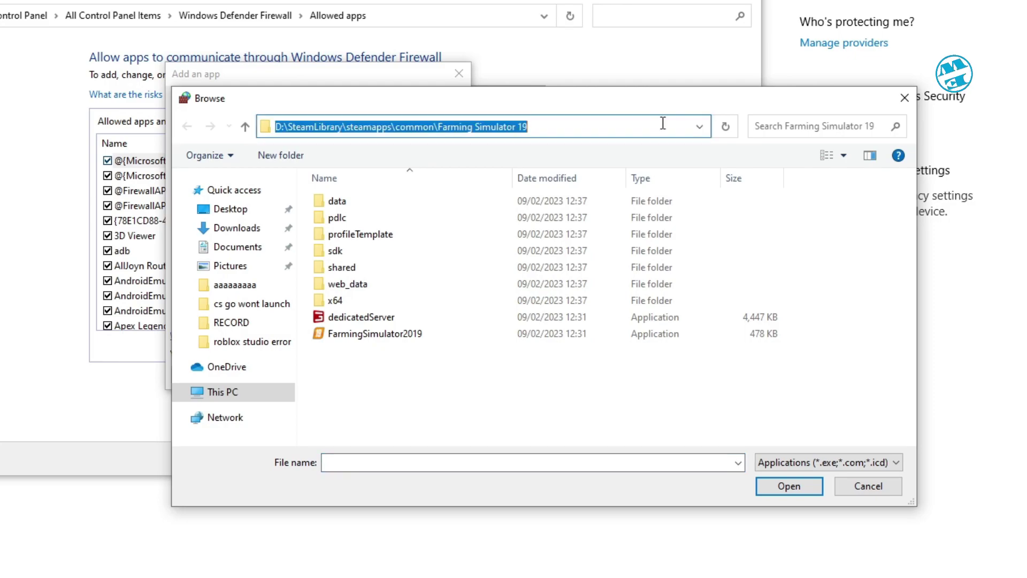
key(BackSpace)
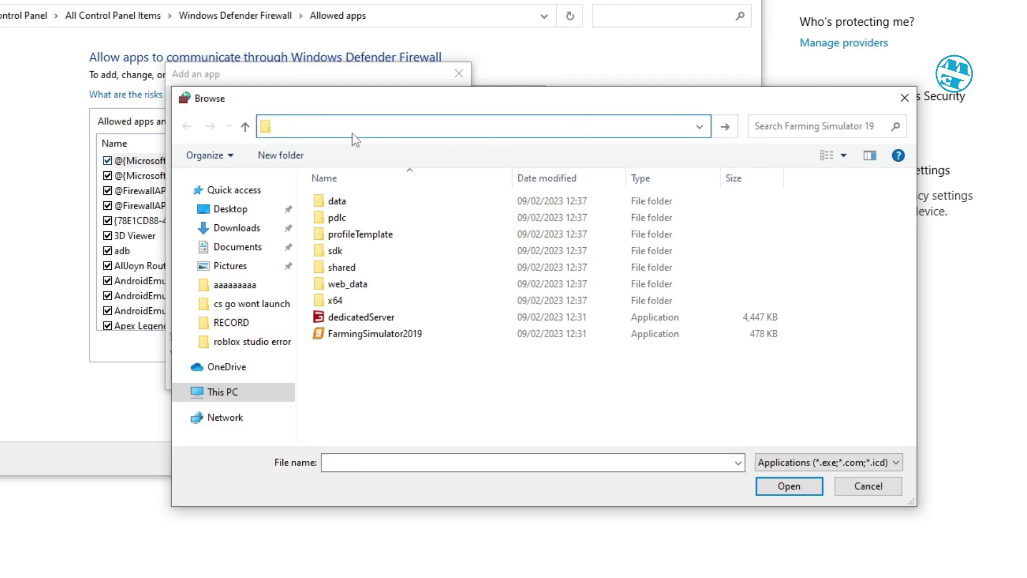
right_click(290, 128)
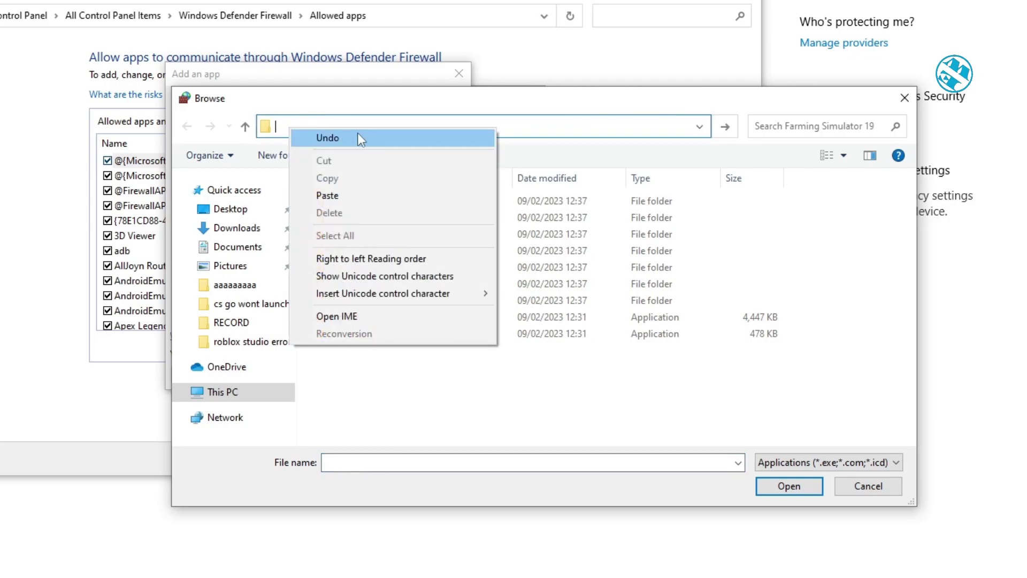
click(346, 194)
key(Return)
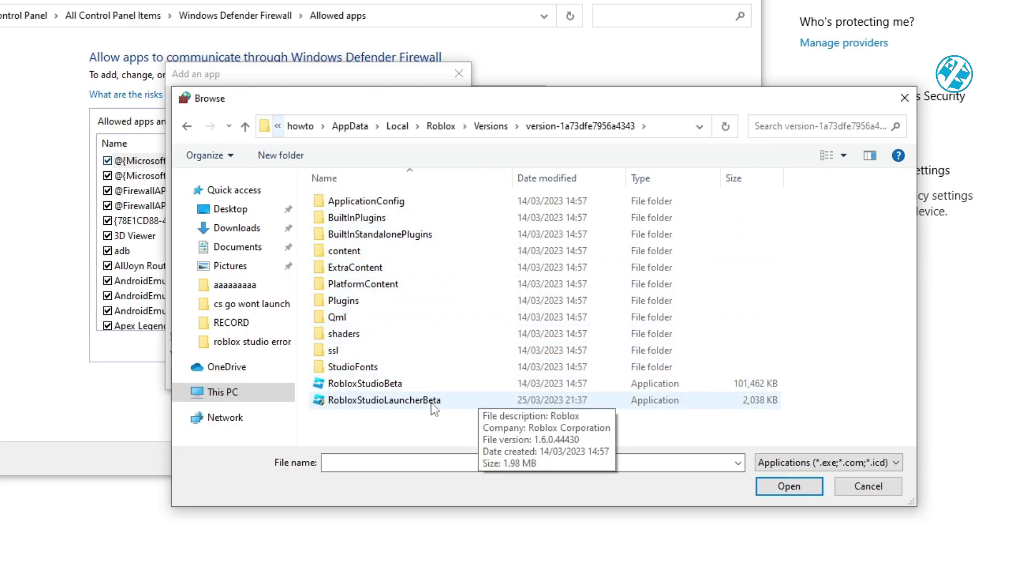
click(410, 402)
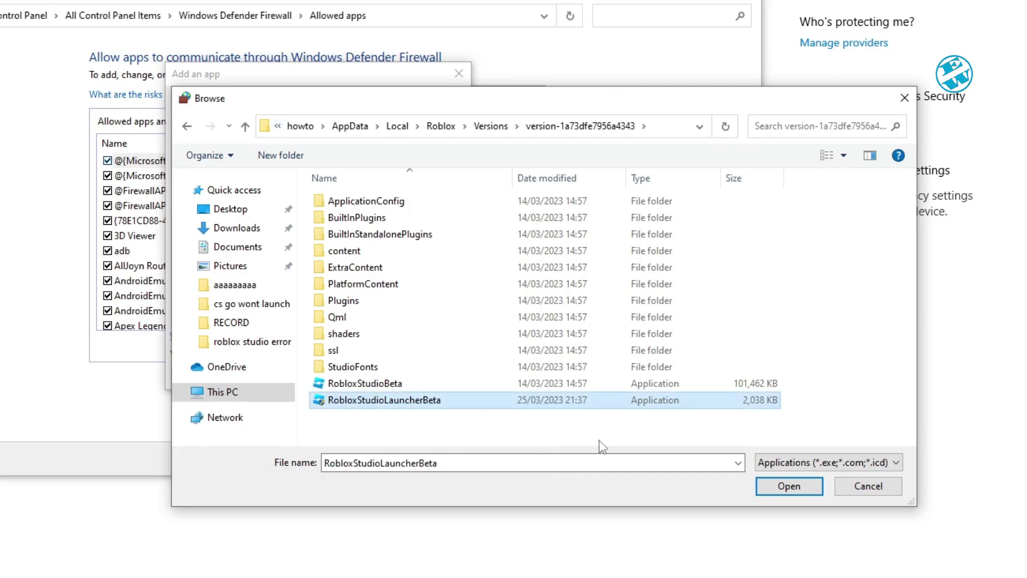
Step: Add Roblox, tick its Private box alongside Public, save with OK, and close Windows Security
click(787, 487)
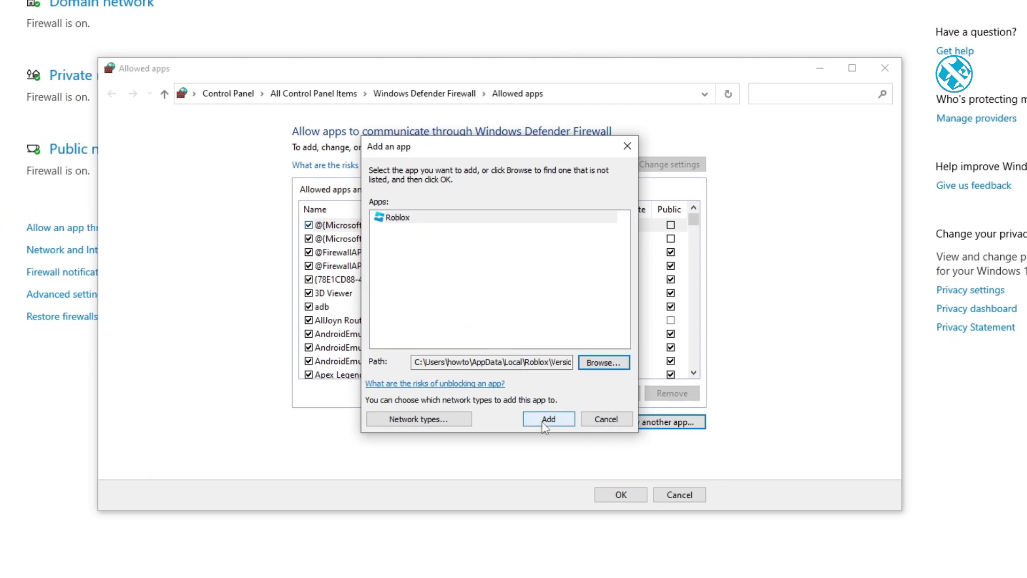
click(548, 419)
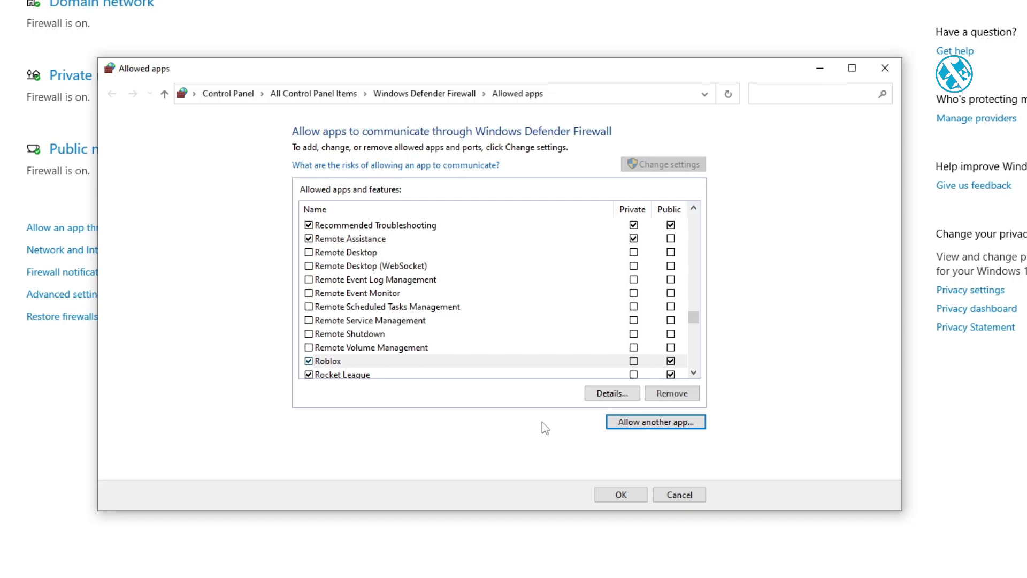
scroll(521, 284, down, 1)
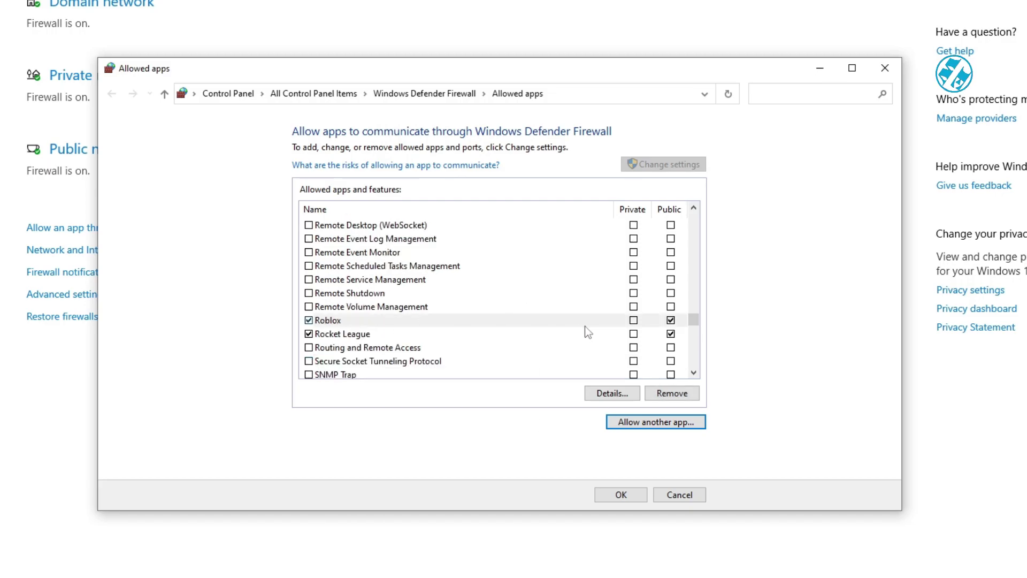
click(634, 320)
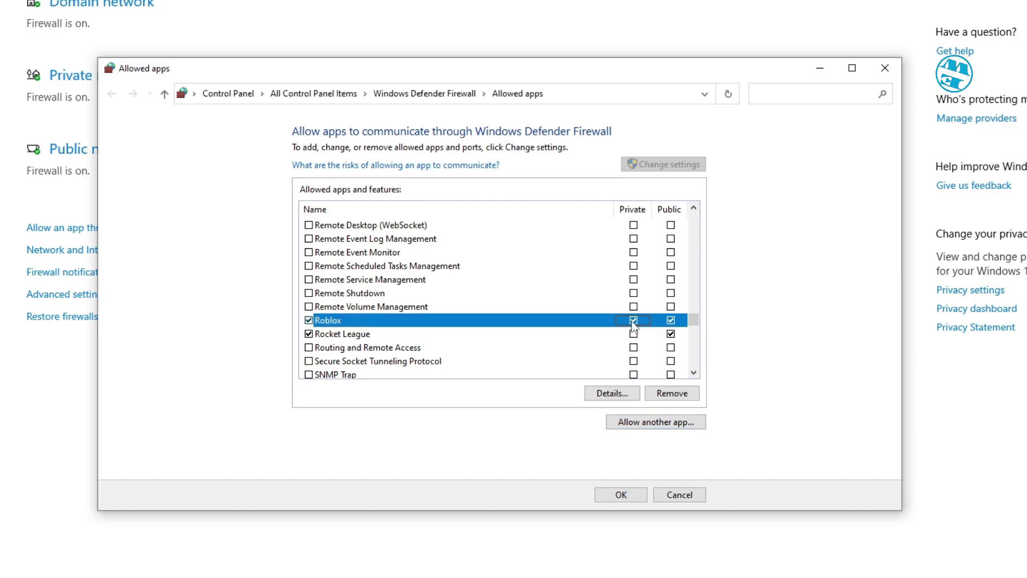
click(621, 495)
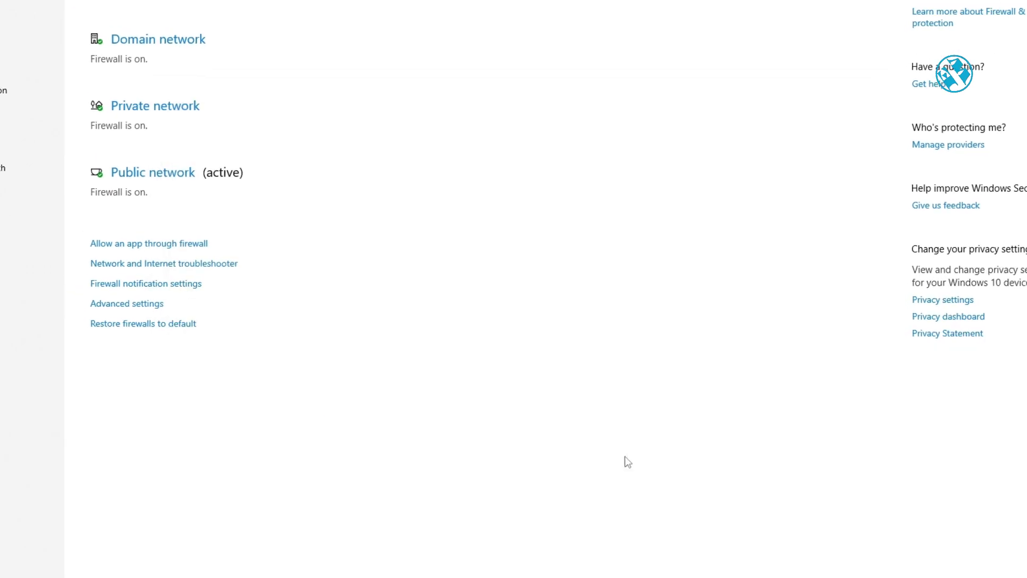
click(1021, 1)
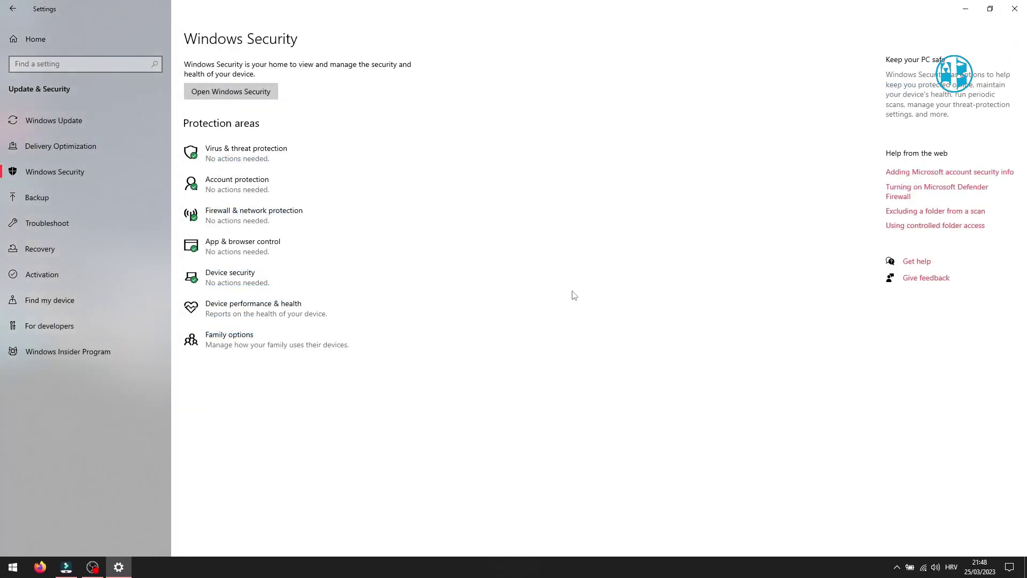
click(1015, 8)
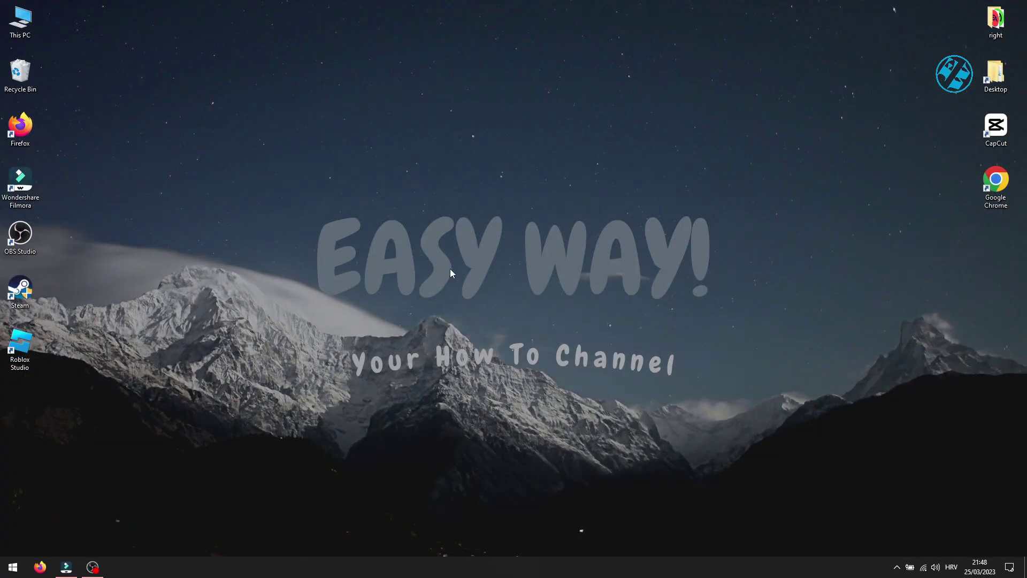
drag(262, 195, 744, 416)
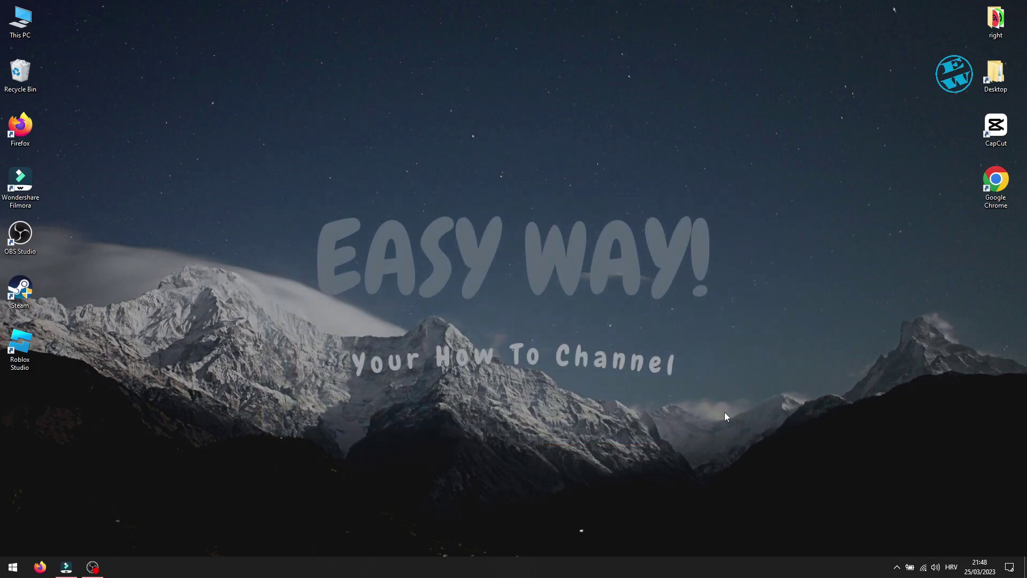